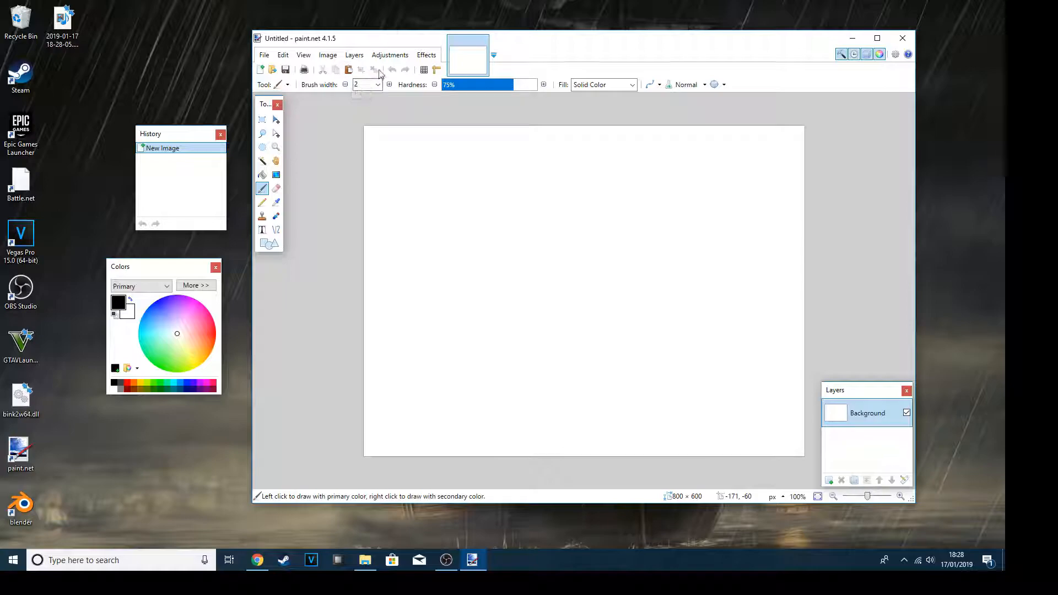
- Switch to Chrome and examine the "texture background" image results and the blue texture preview, and return to paint.net
click(257, 566)
click(249, 97)
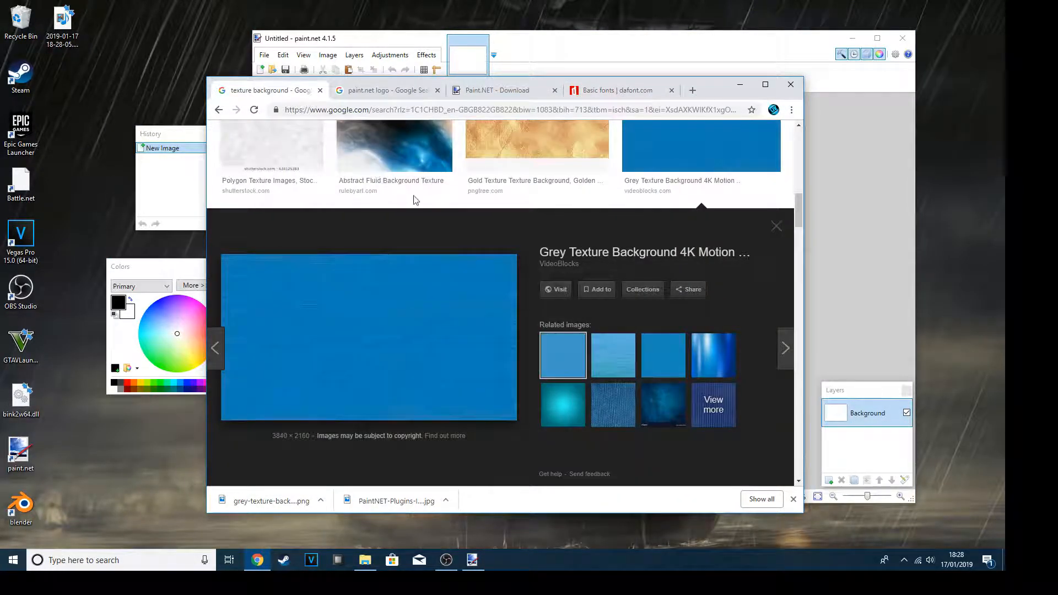
scroll(416, 200, up, 12)
drag(388, 144, 296, 142)
click(403, 148)
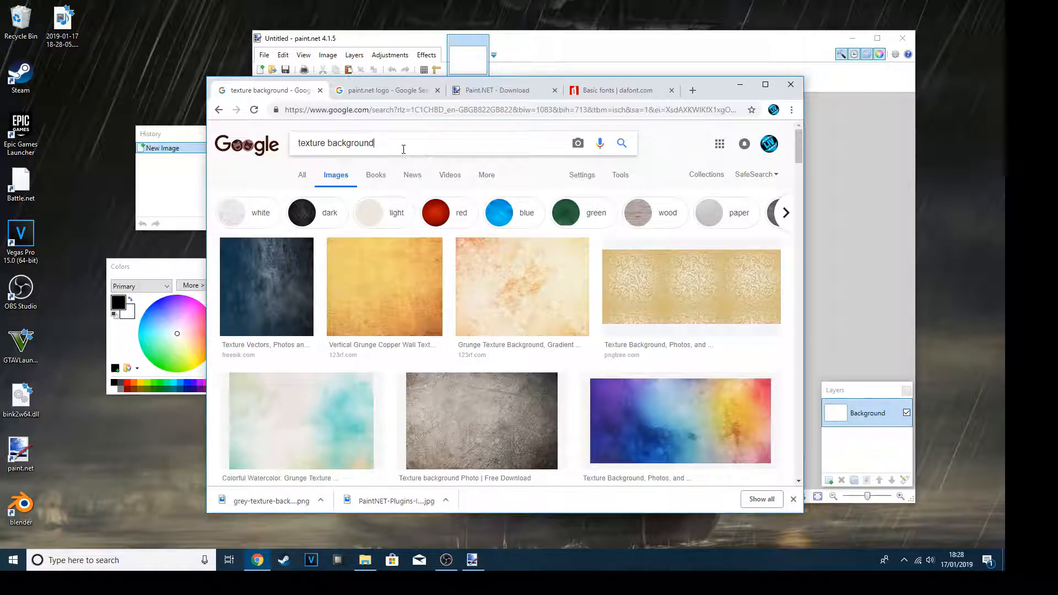
scroll(500, 231, down, 15)
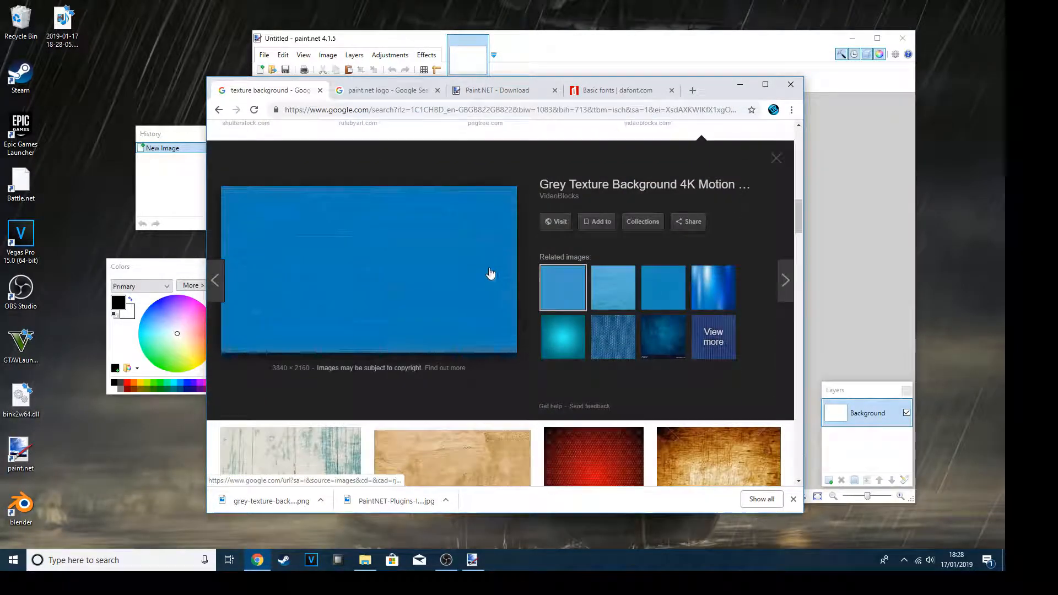
scroll(483, 279, up, 10)
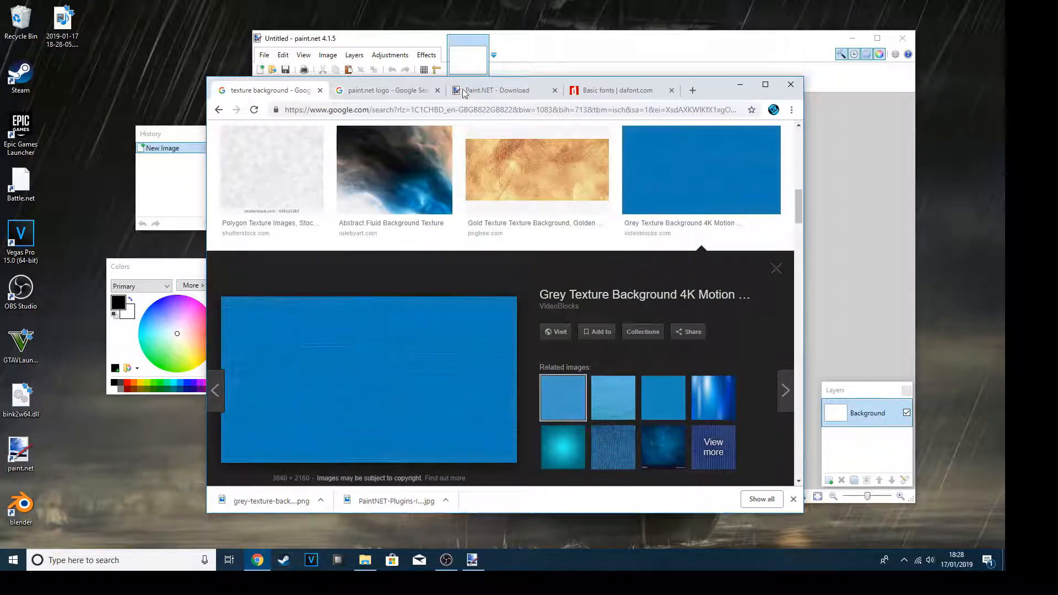
click(740, 87)
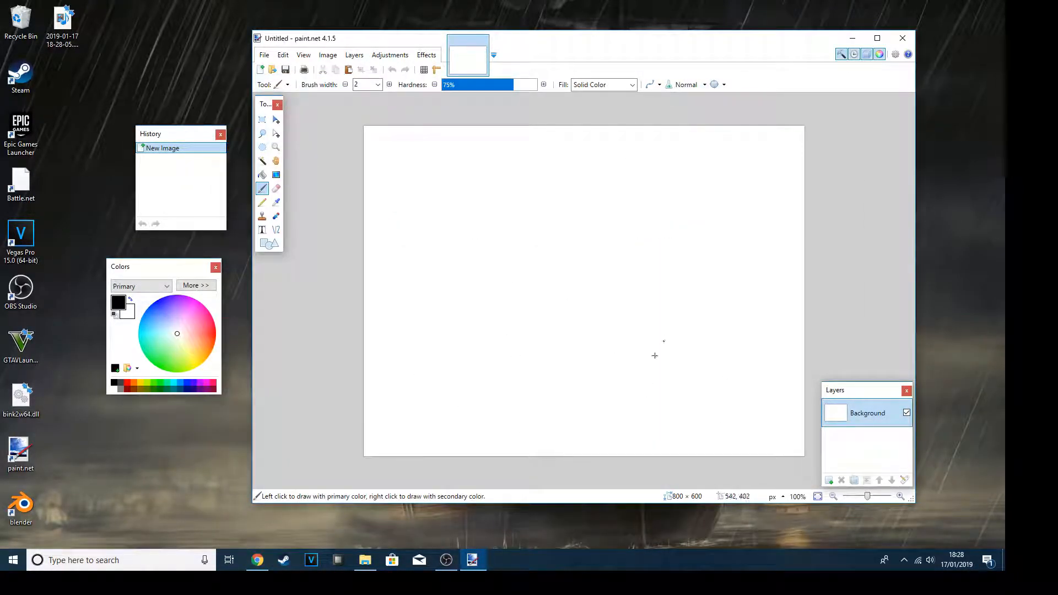
- Create a new blank image 1920 pixels wide and 1080 pixels high
click(263, 55)
click(300, 73)
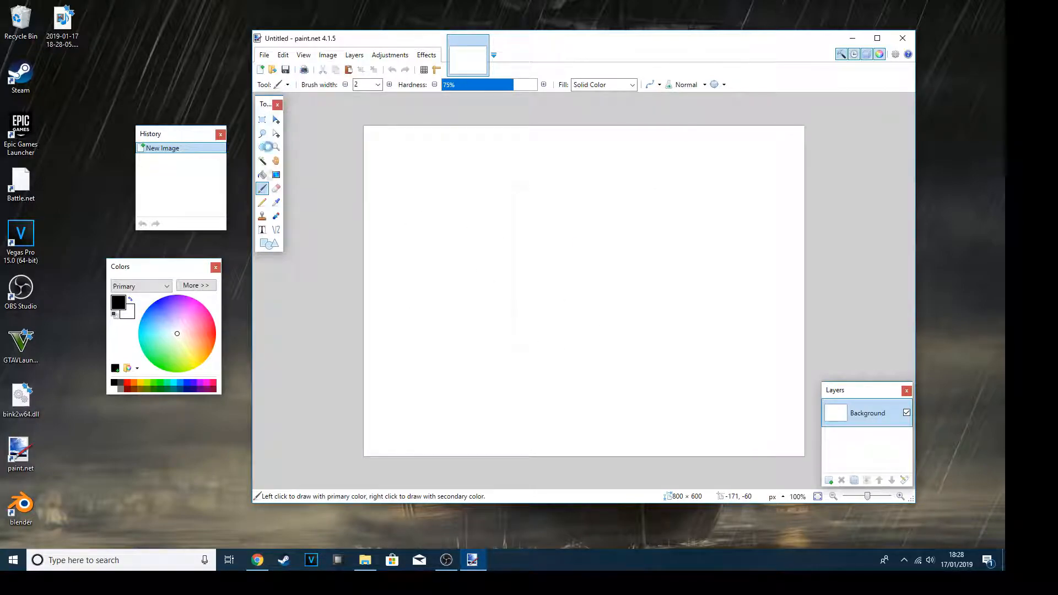
text(1920)
key(Tab)
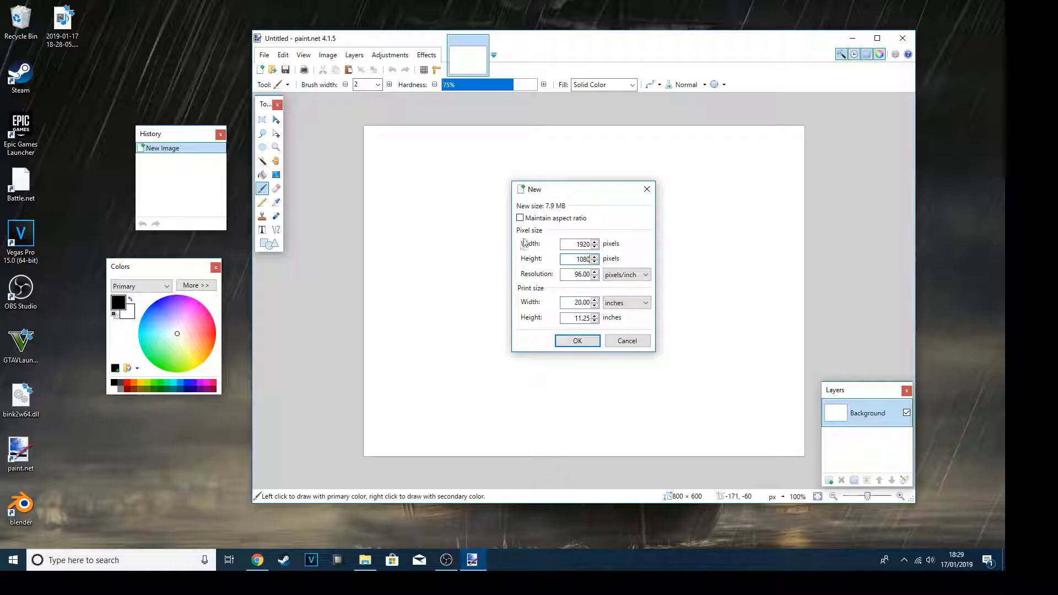
drag(556, 193, 299, 42)
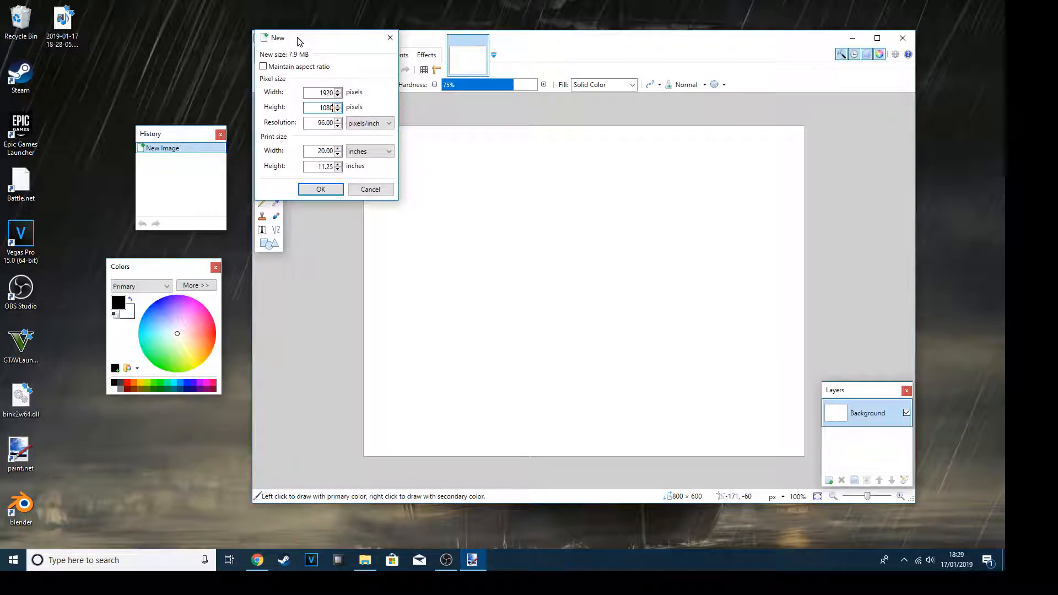
click(321, 190)
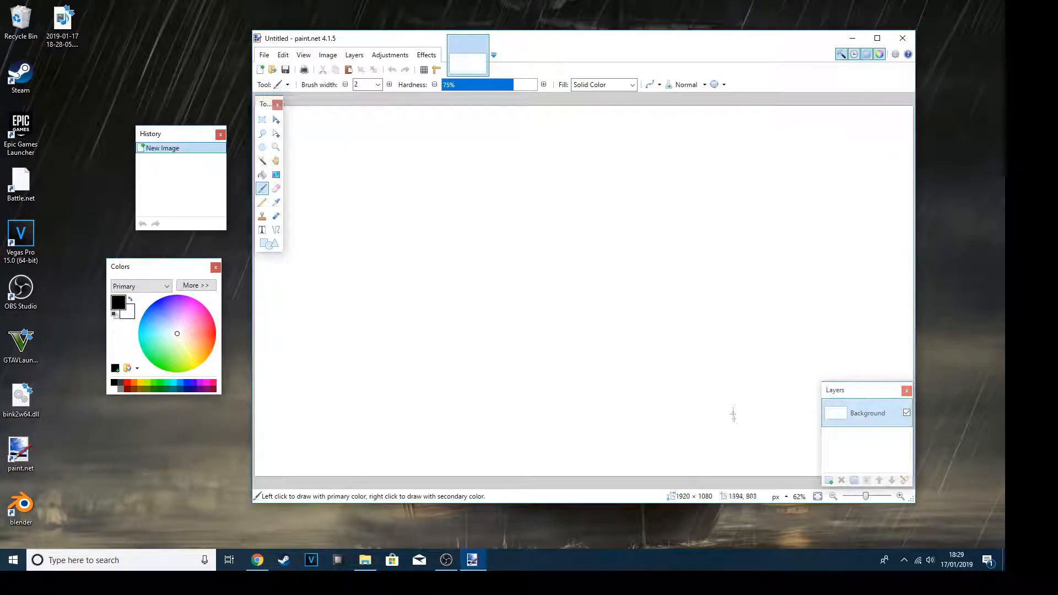
- Import grey-texture-background-4k_xy5pprkt__F0000.png from the Youtube Random Photos folder as a layer, expanding the canvas to fit it
click(832, 497)
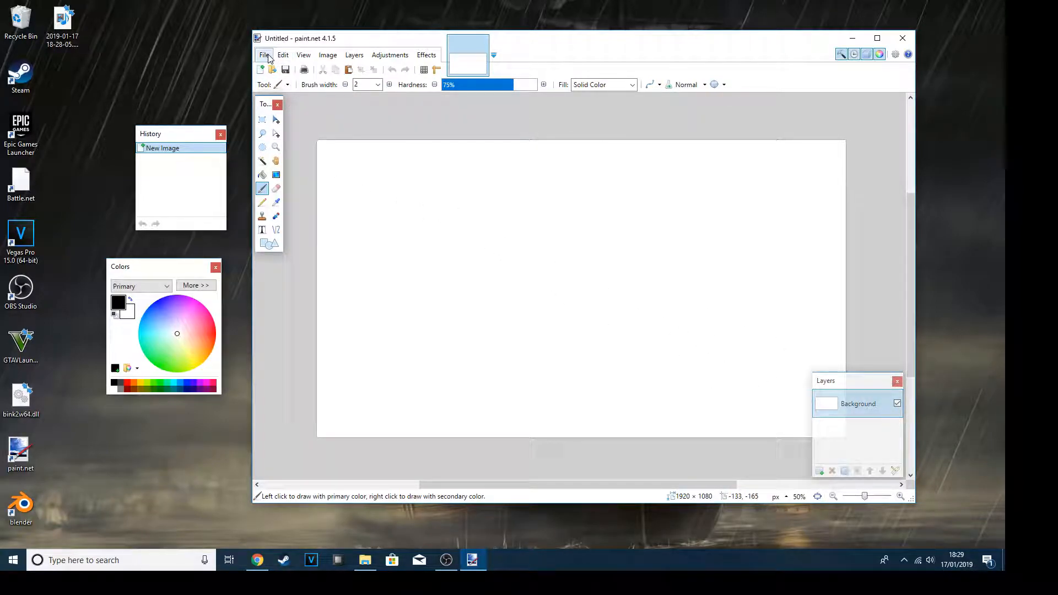
click(354, 55)
click(404, 123)
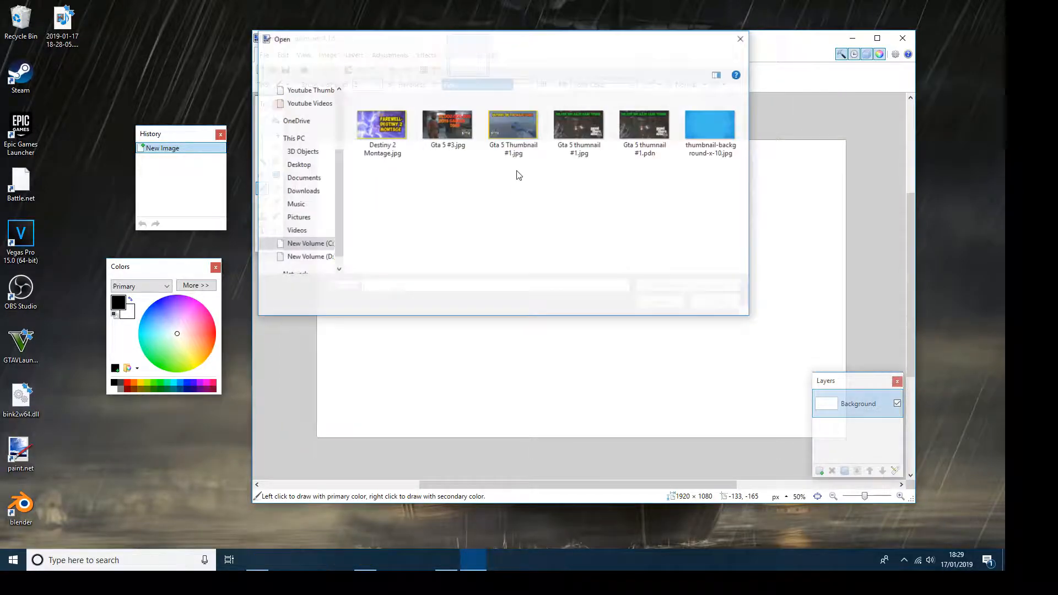
click(311, 246)
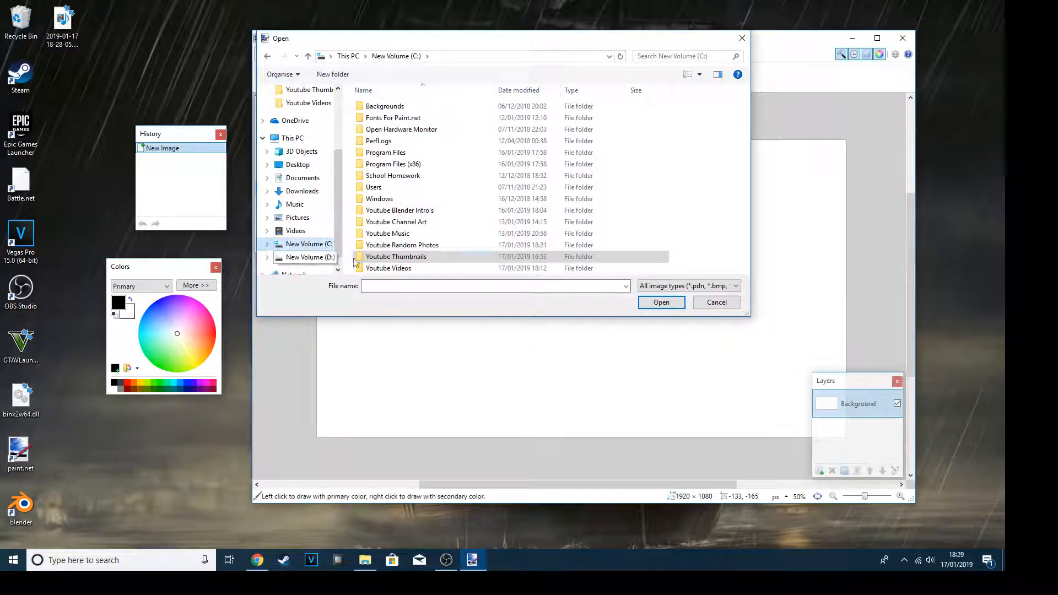
double_click(402, 245)
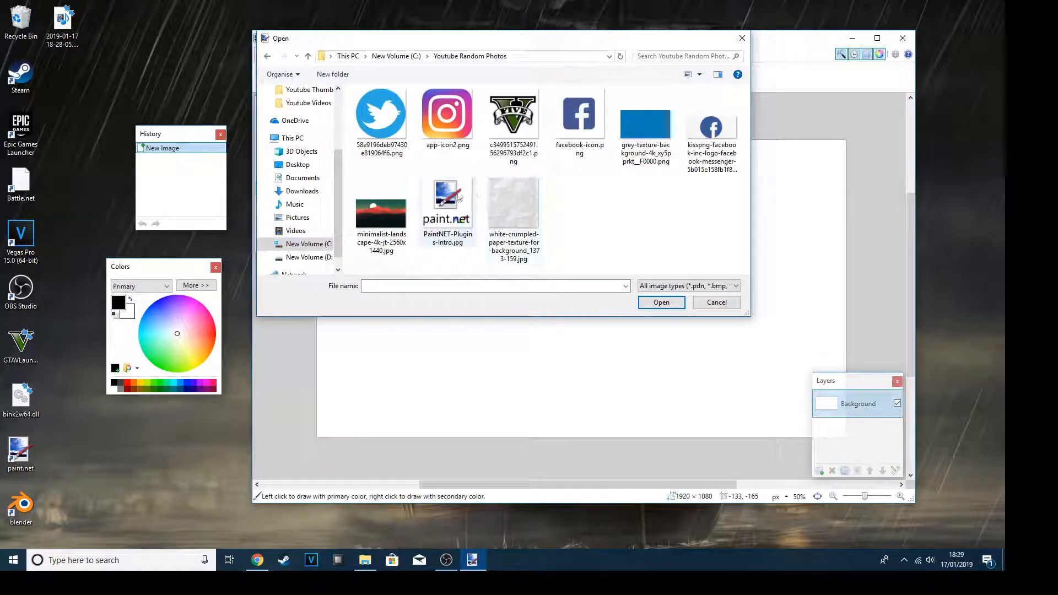
click(380, 118)
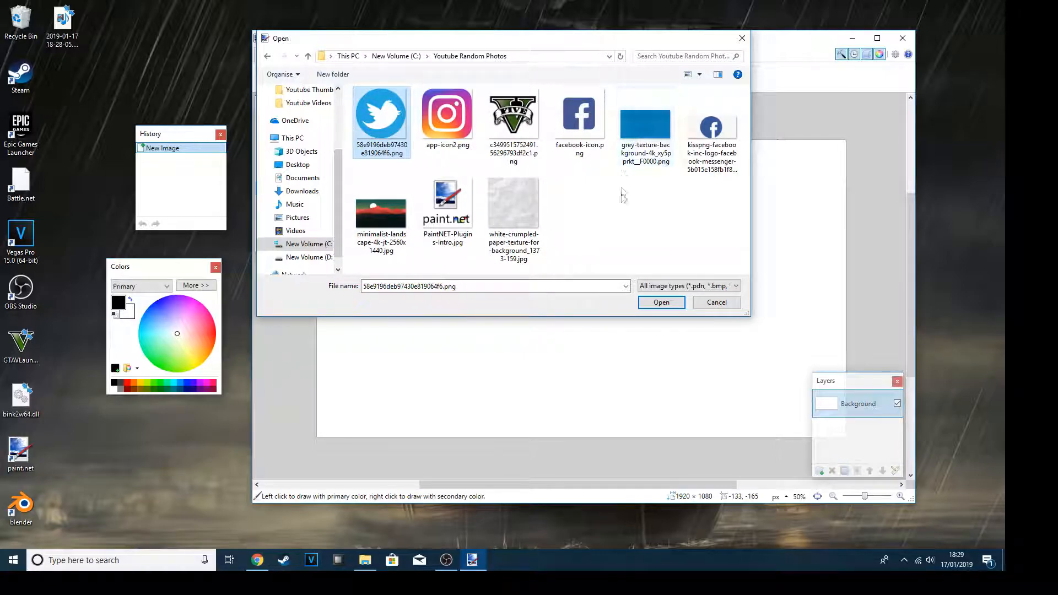
click(642, 115)
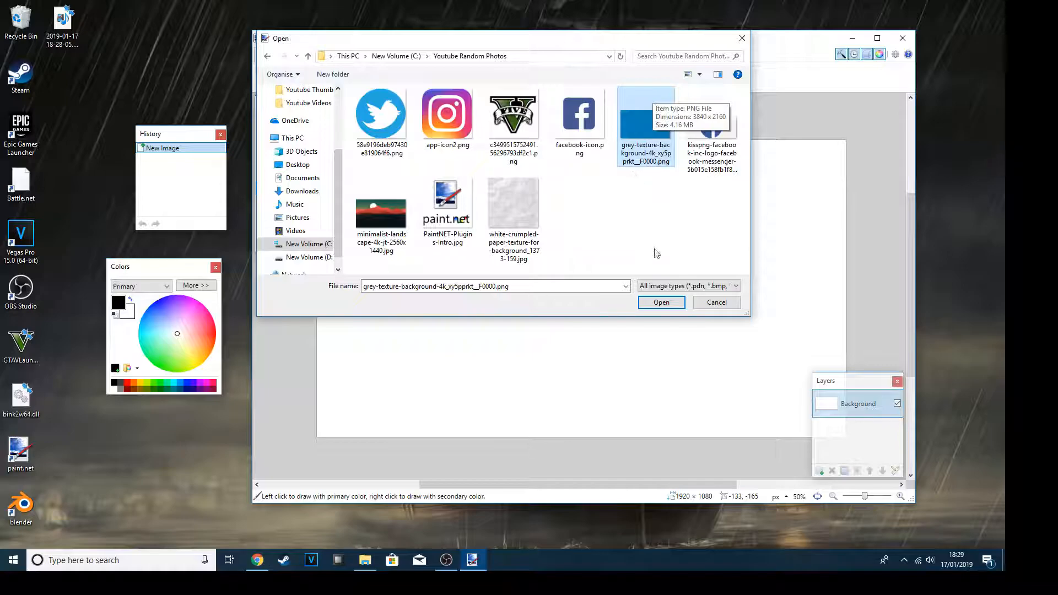
click(659, 303)
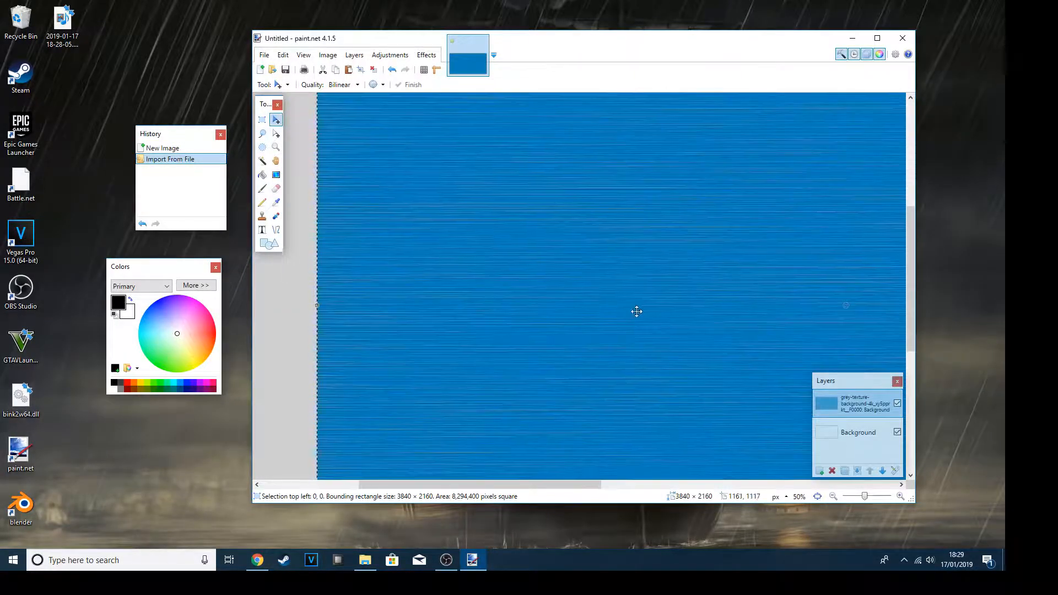
- Delete the white Background layer beneath the imported blue texture
click(834, 495)
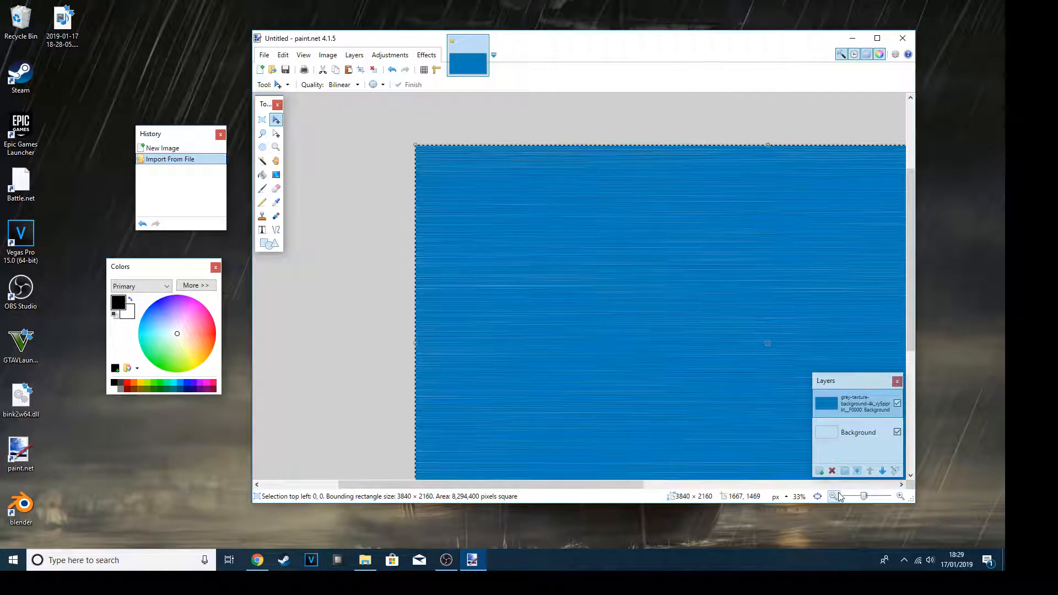
click(838, 497)
drag(546, 485, 628, 478)
scroll(609, 362, down, 1)
click(869, 430)
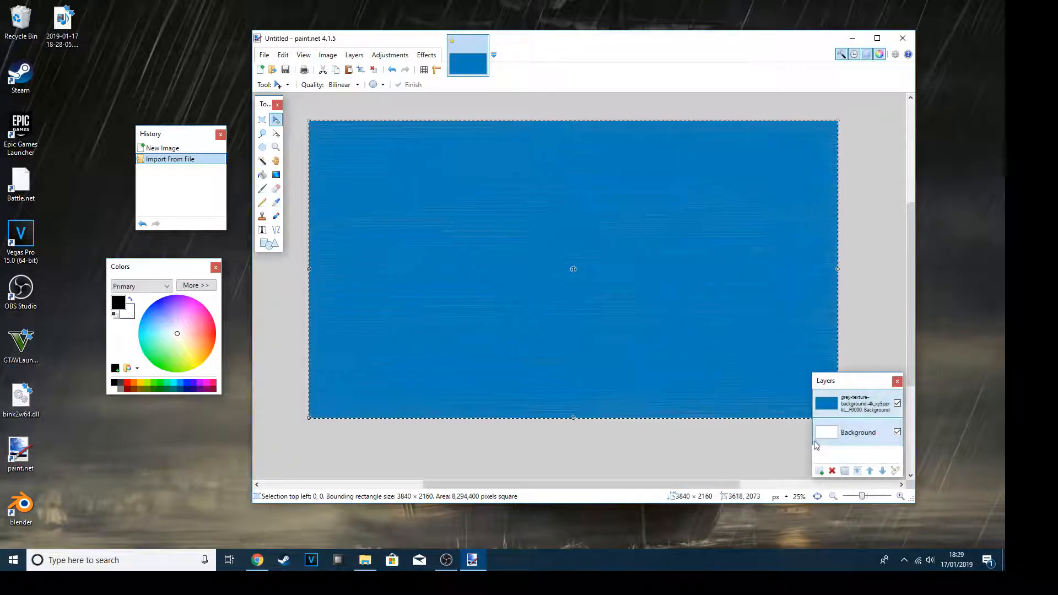
click(832, 471)
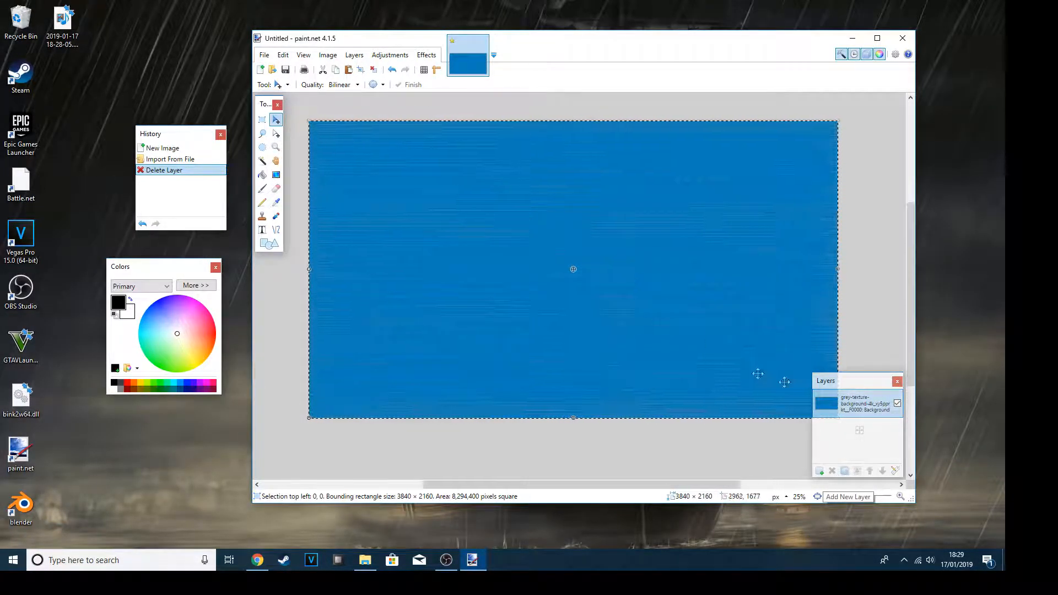
- Add a new layer above the blue texture for text, with the Text tool active and the canvas deselected
click(819, 471)
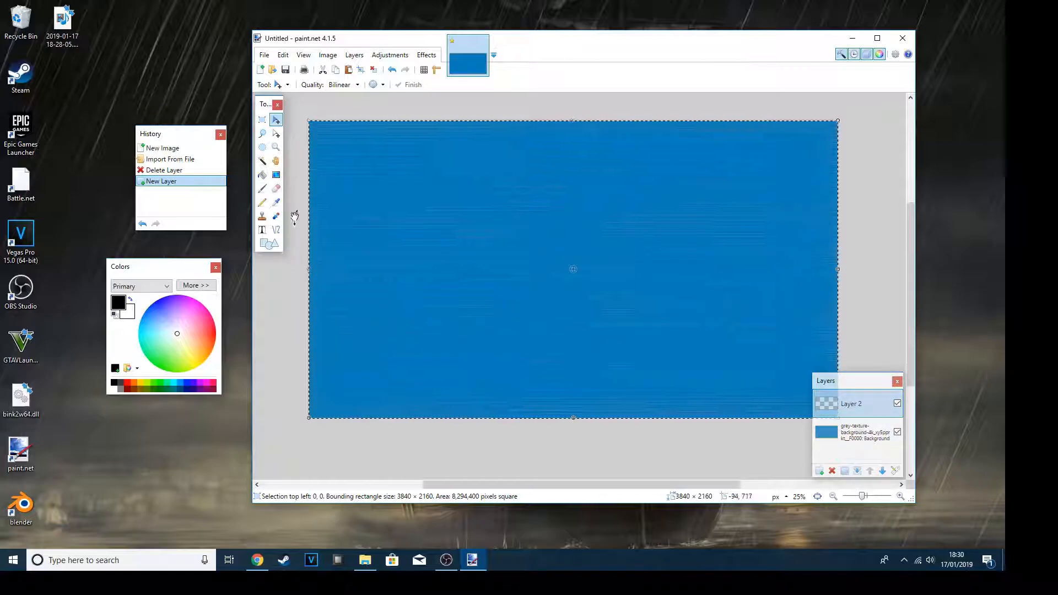
click(262, 229)
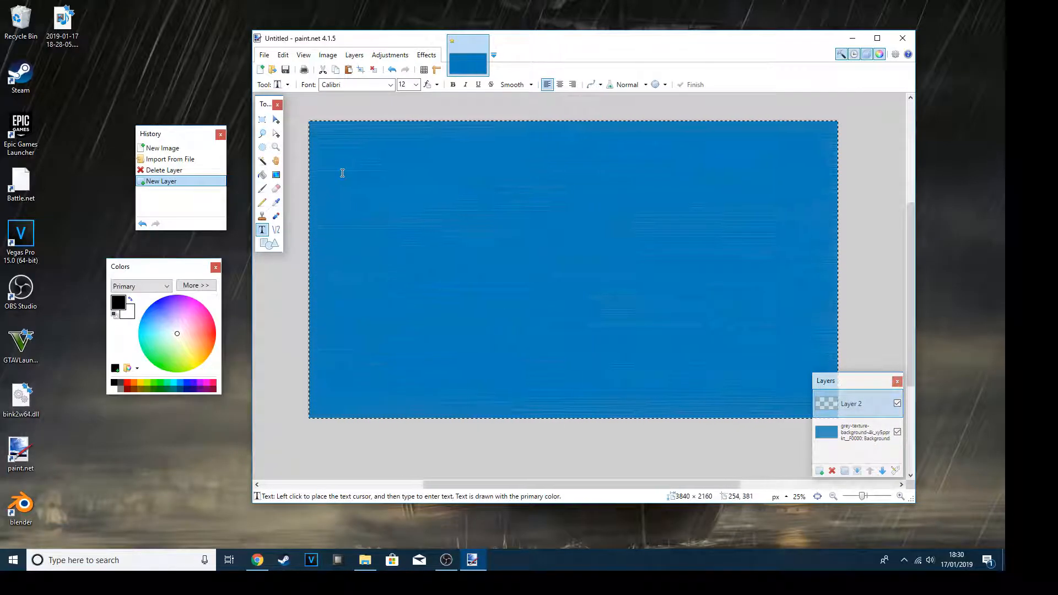
click(390, 84)
scroll(445, 235, down, 15)
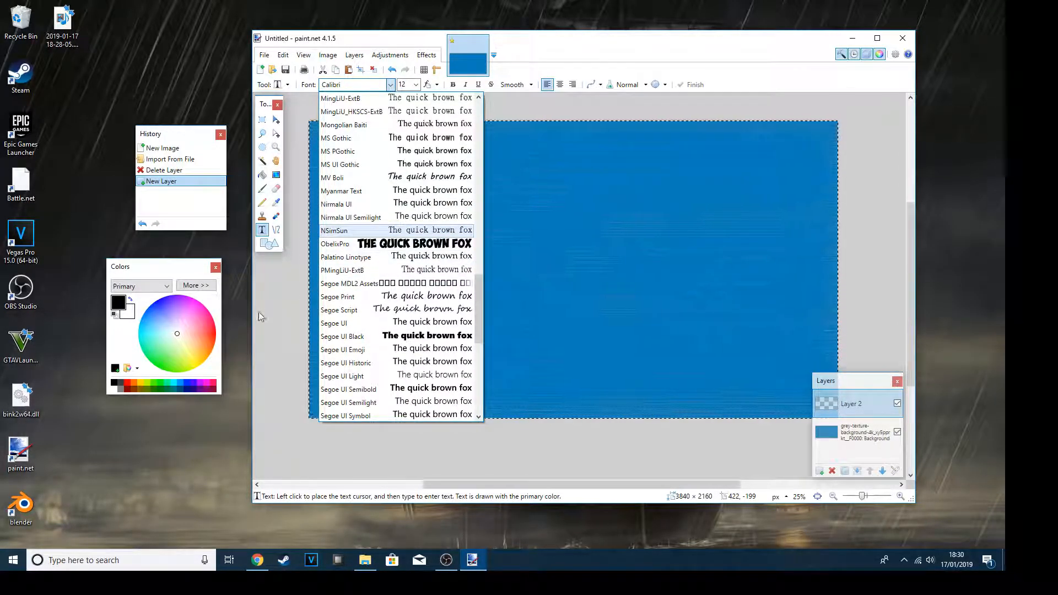
click(295, 277)
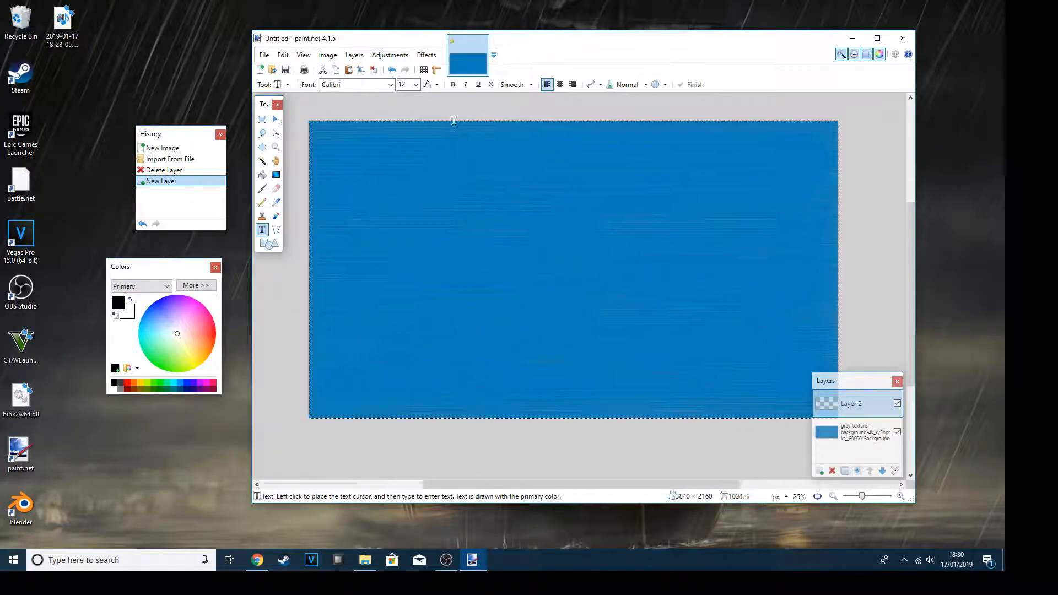
key(ctrl+d)
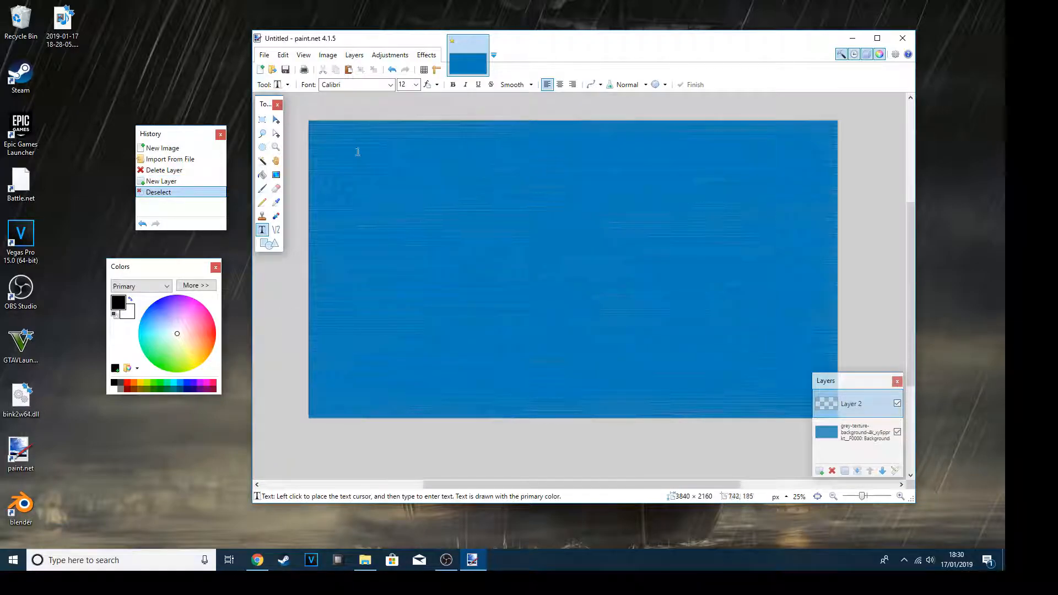
- Switch to Chrome and look through the Basic fonts and theme categories on dafont.com, and return to paint.net
click(258, 558)
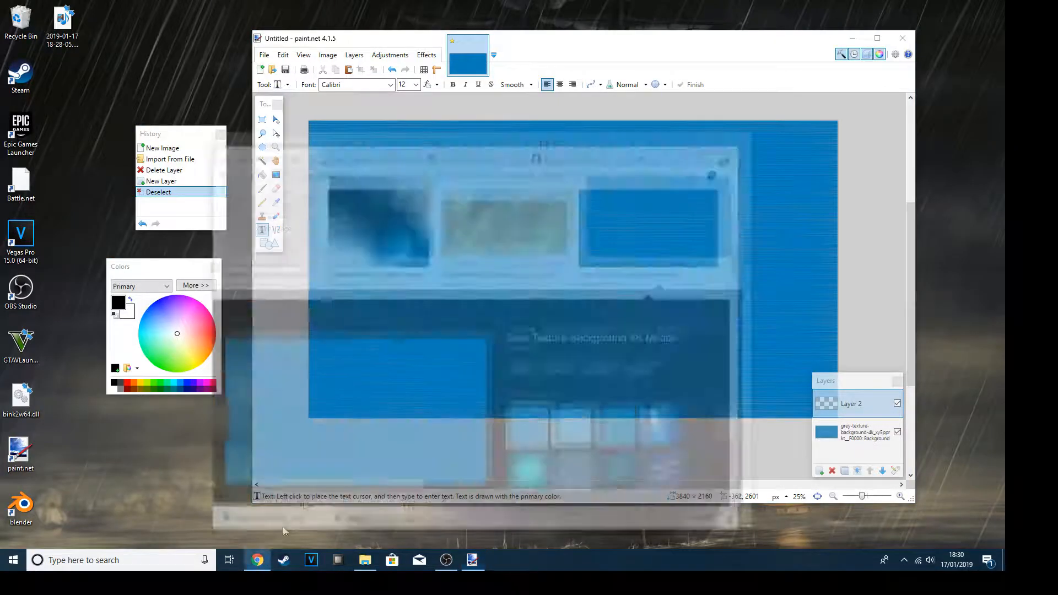
click(611, 92)
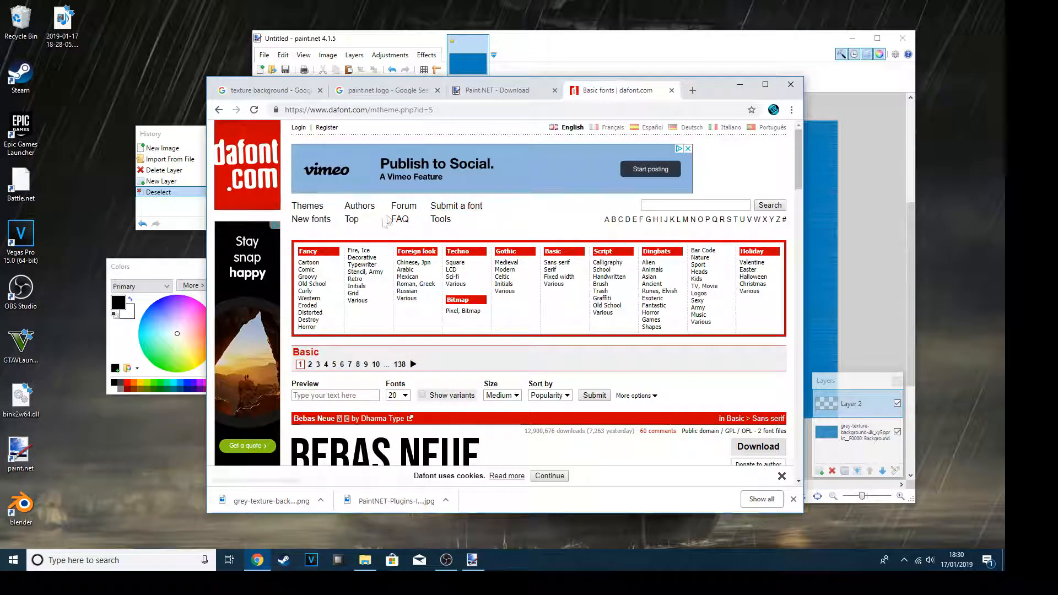
scroll(529, 310, down, 10)
scroll(529, 311, up, 10)
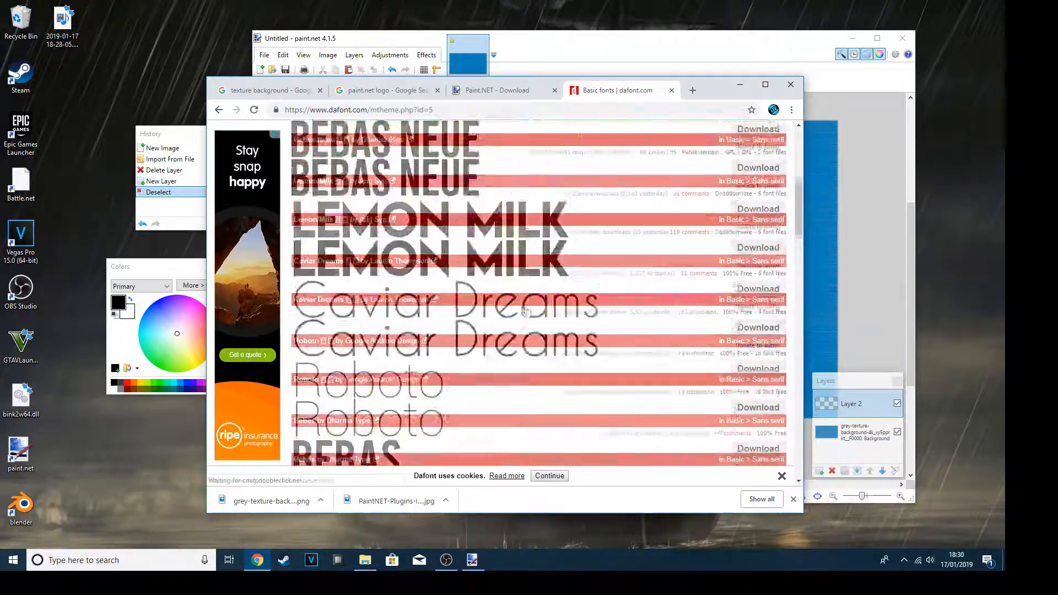
scroll(446, 423, down, 10)
scroll(446, 423, up, 10)
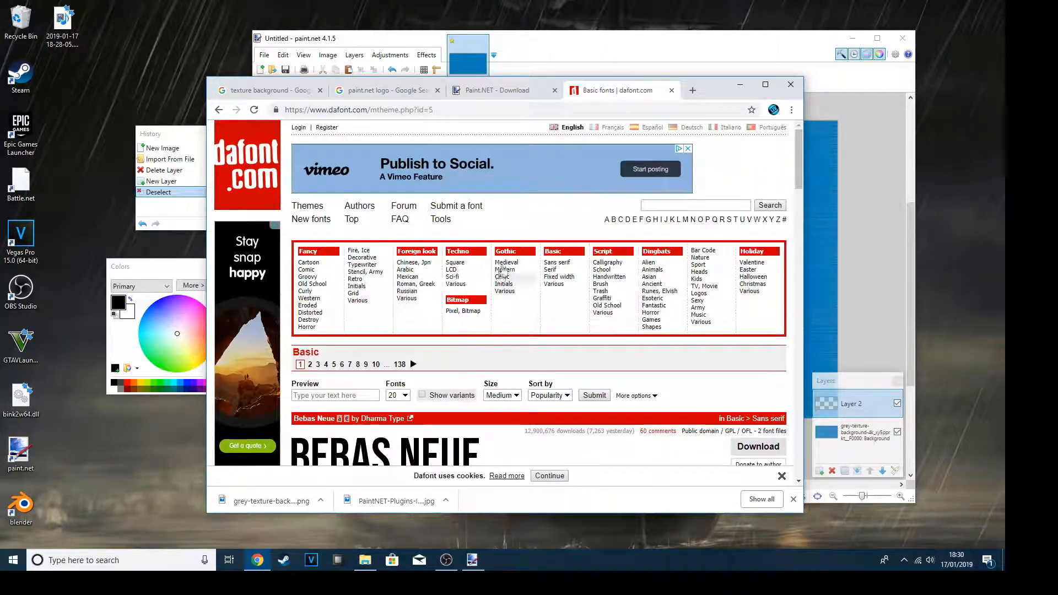
scroll(538, 277, down, 10)
scroll(538, 277, up, 10)
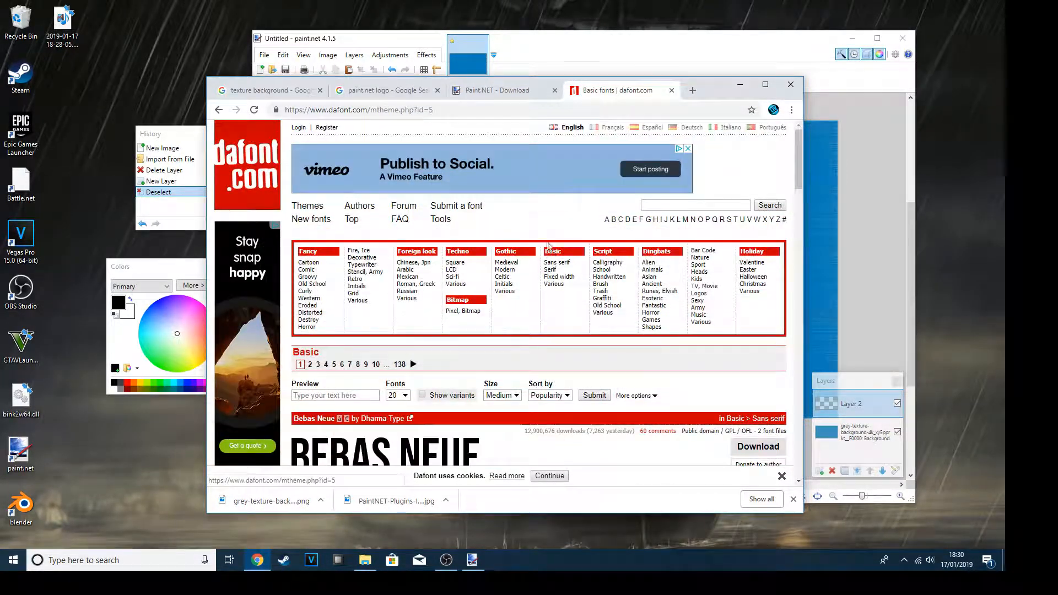
scroll(548, 255, down, 10)
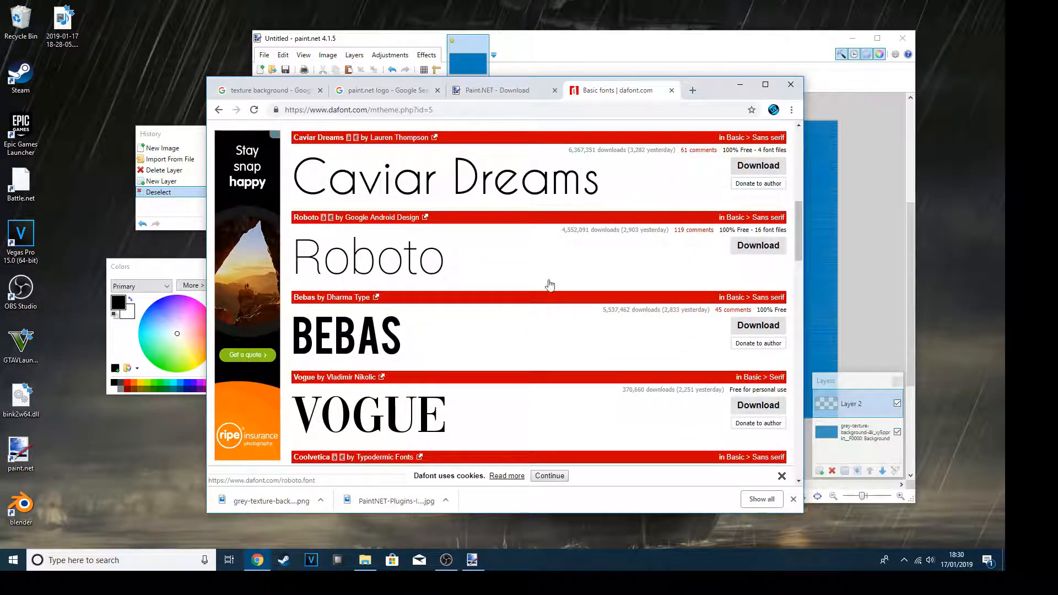
scroll(548, 283, up, 10)
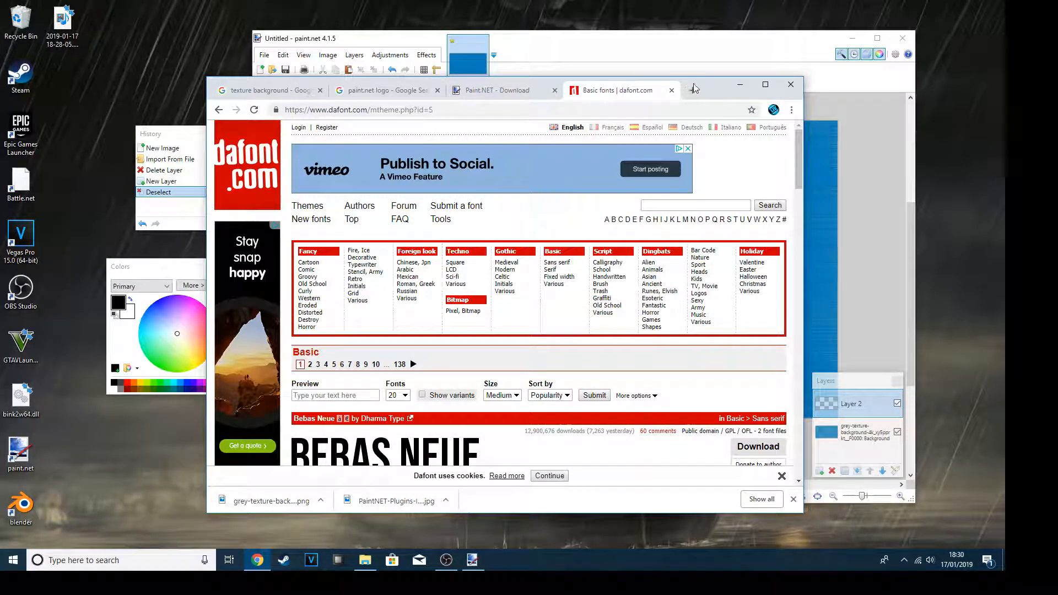
click(739, 85)
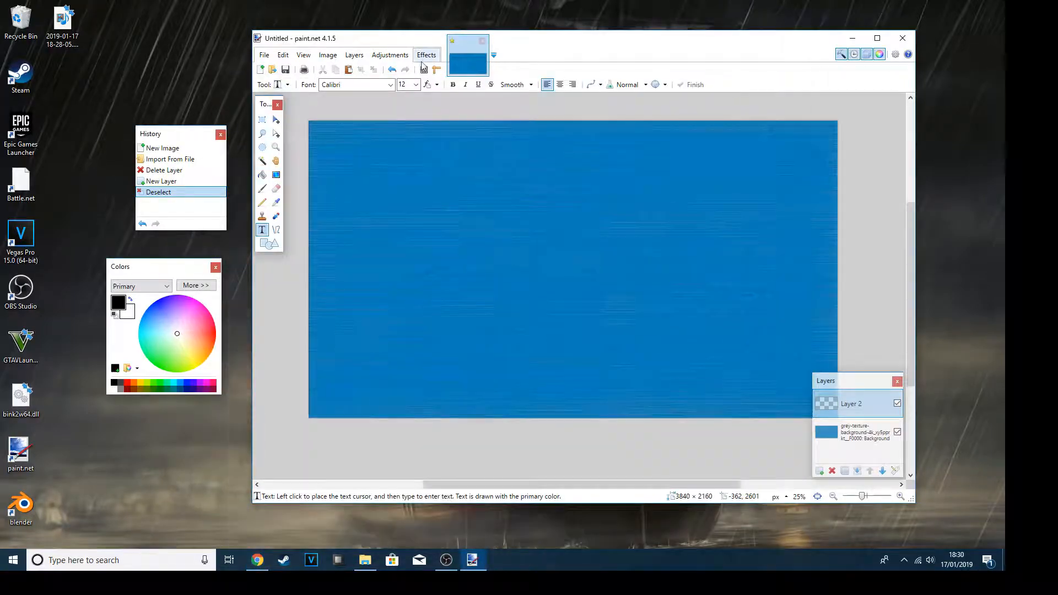
- Set the text font to ObelixPro at size 288 and place the text cursor near the canvas's upper-left corner
click(390, 84)
scroll(364, 232, down, 15)
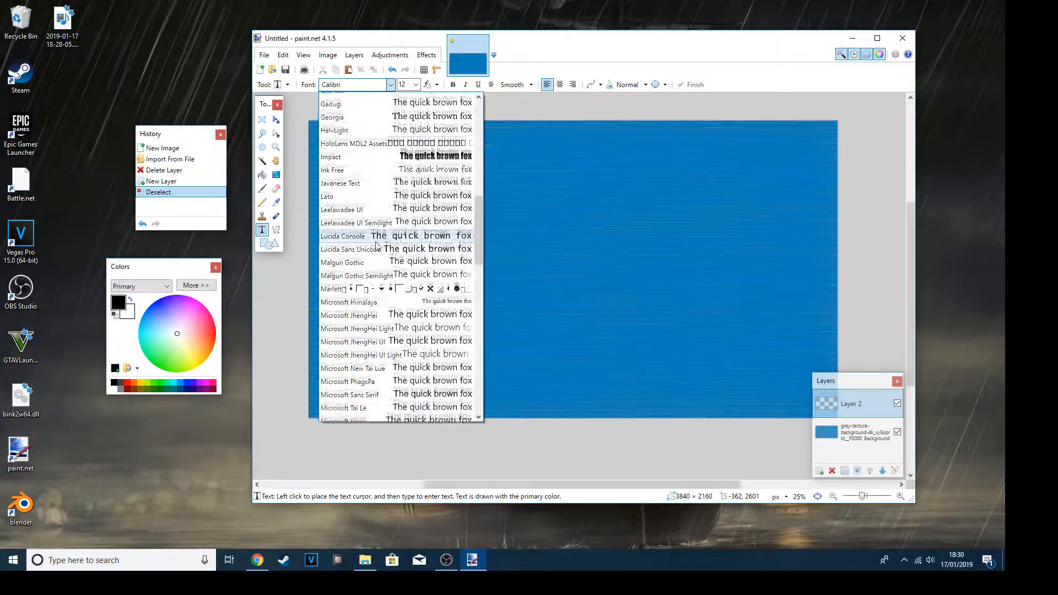
scroll(375, 236, down, 3)
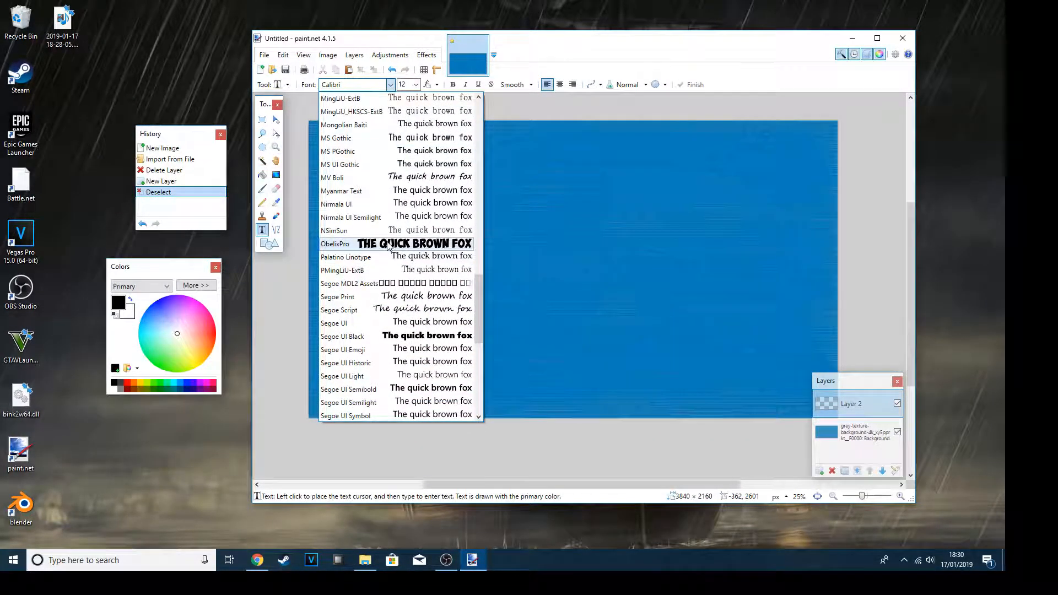
click(353, 206)
click(416, 84)
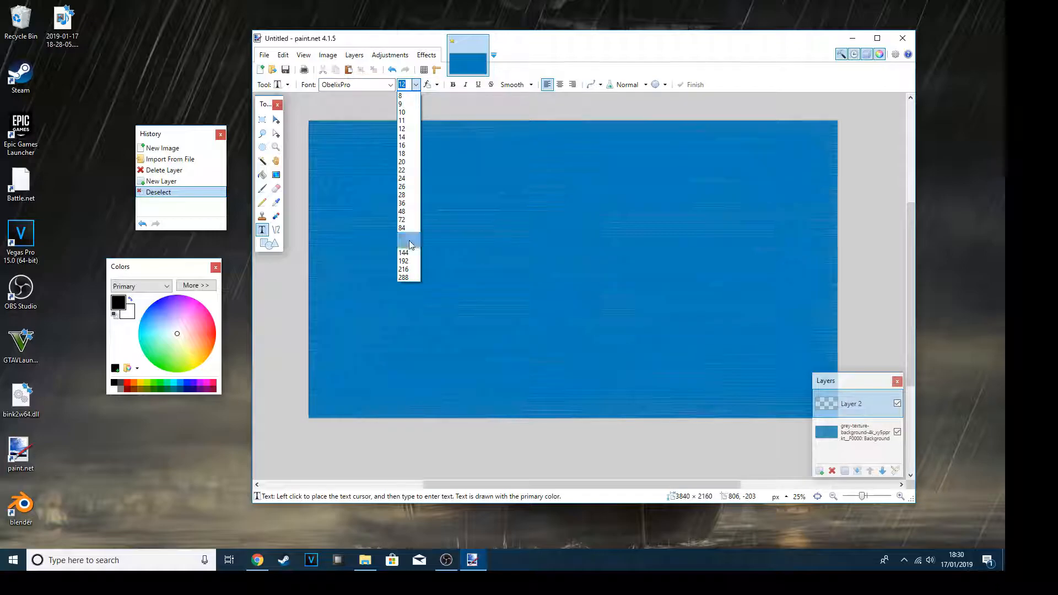
click(408, 249)
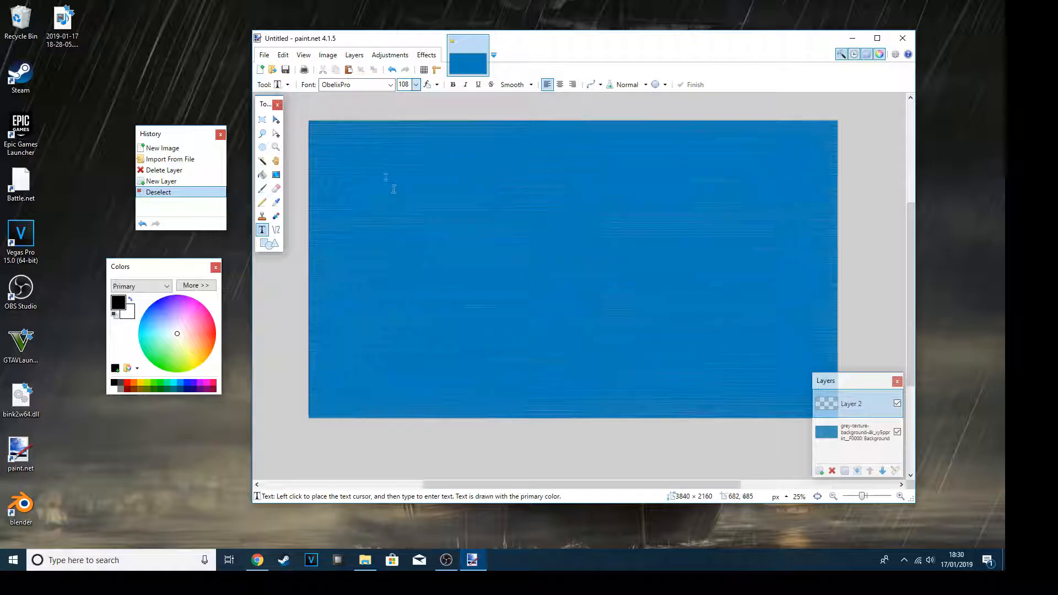
click(416, 84)
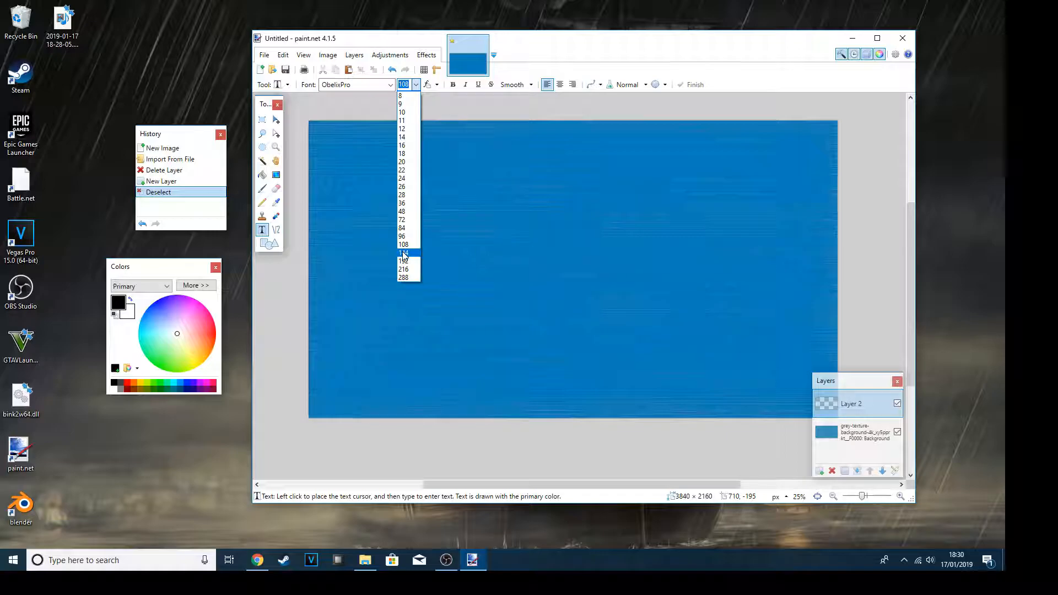
click(411, 257)
click(330, 179)
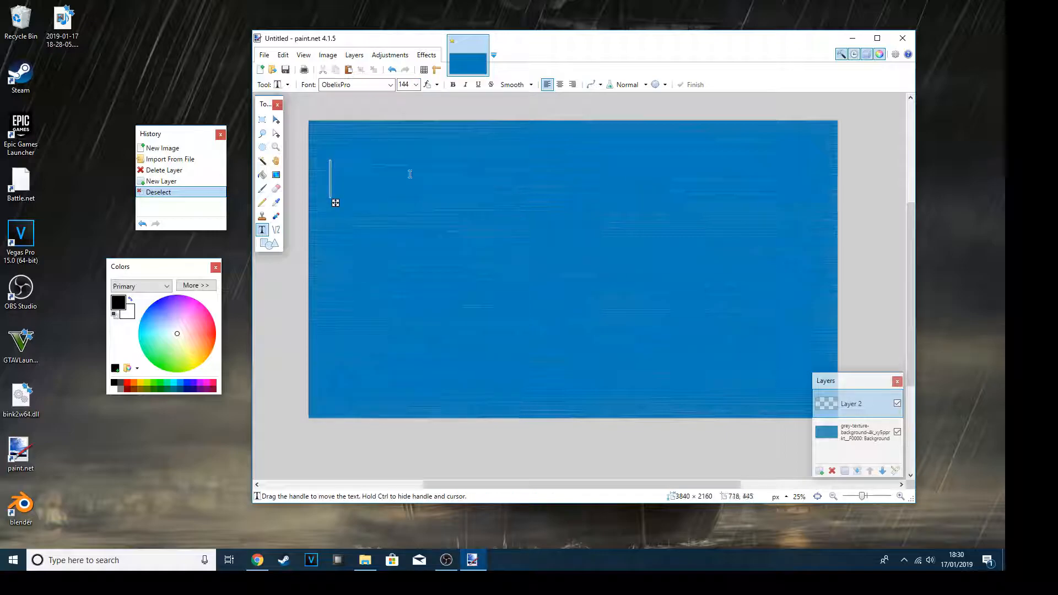
click(413, 84)
click(409, 279)
- Enter the text "TEST THUMBNAIL" across the upper part of the canvas
text(TEST)
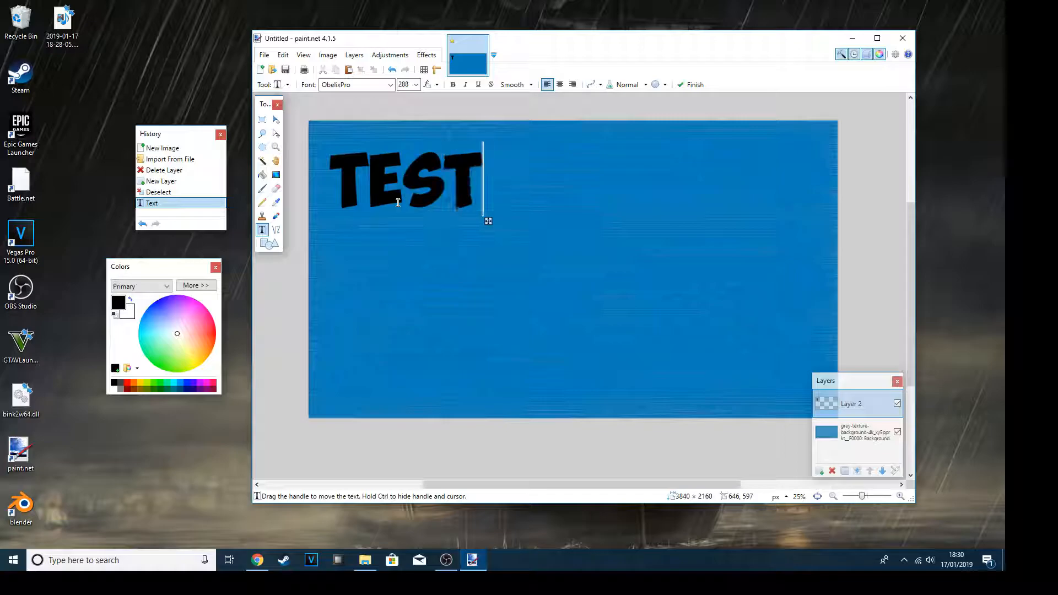
text( THUM)
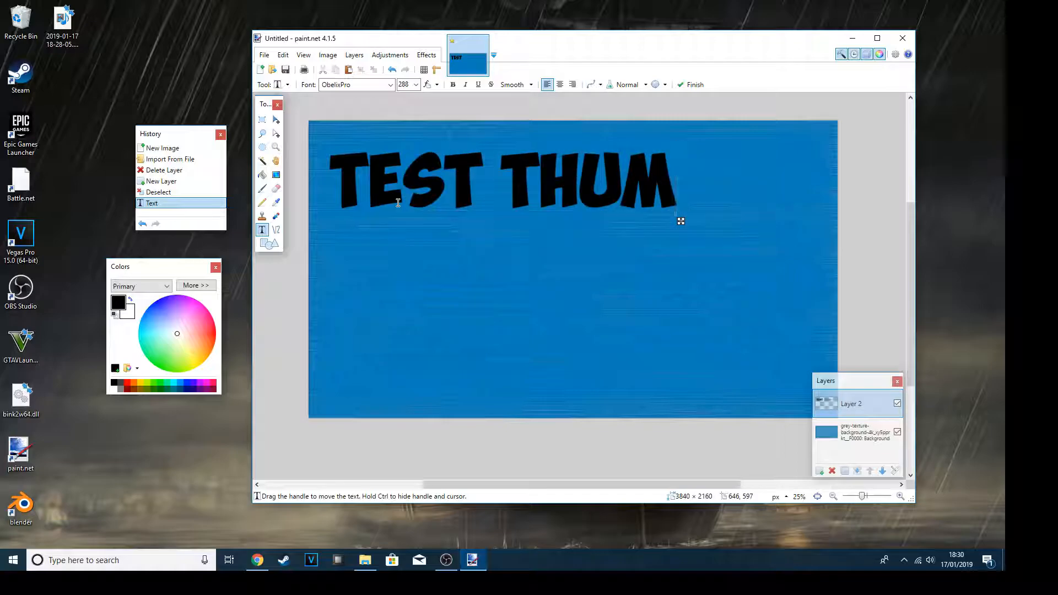
text(BNAIL)
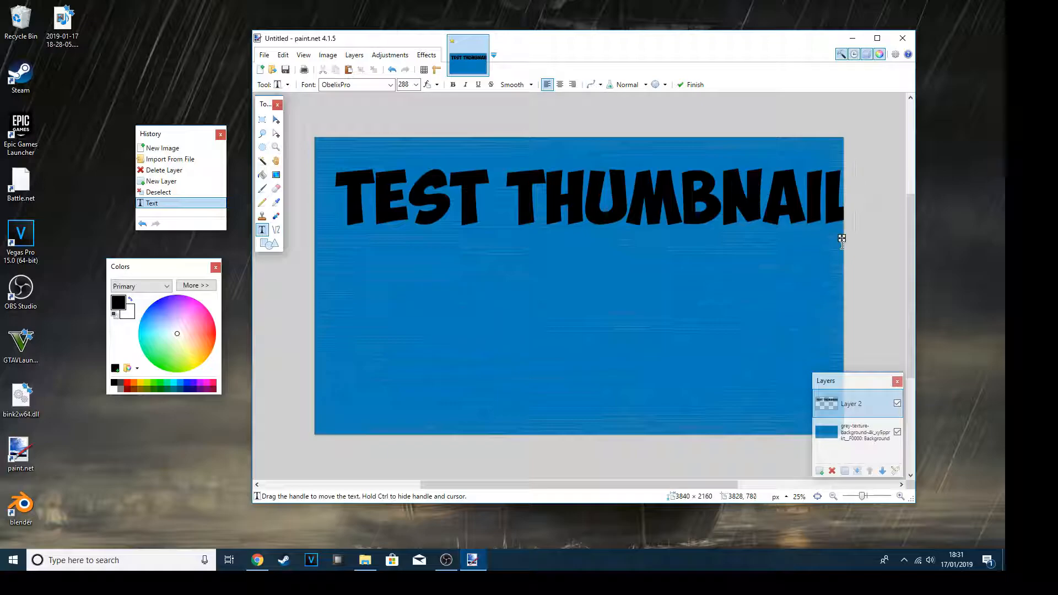
- Move the text up and left so it fits inside the canvas, and colour it bright green
drag(842, 239, 823, 228)
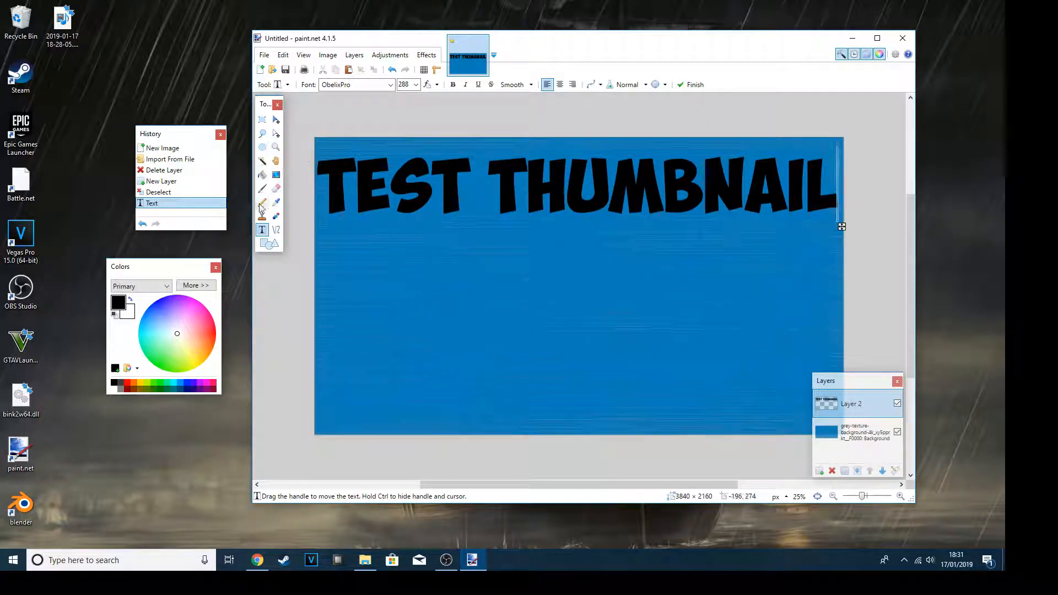
drag(177, 338, 146, 378)
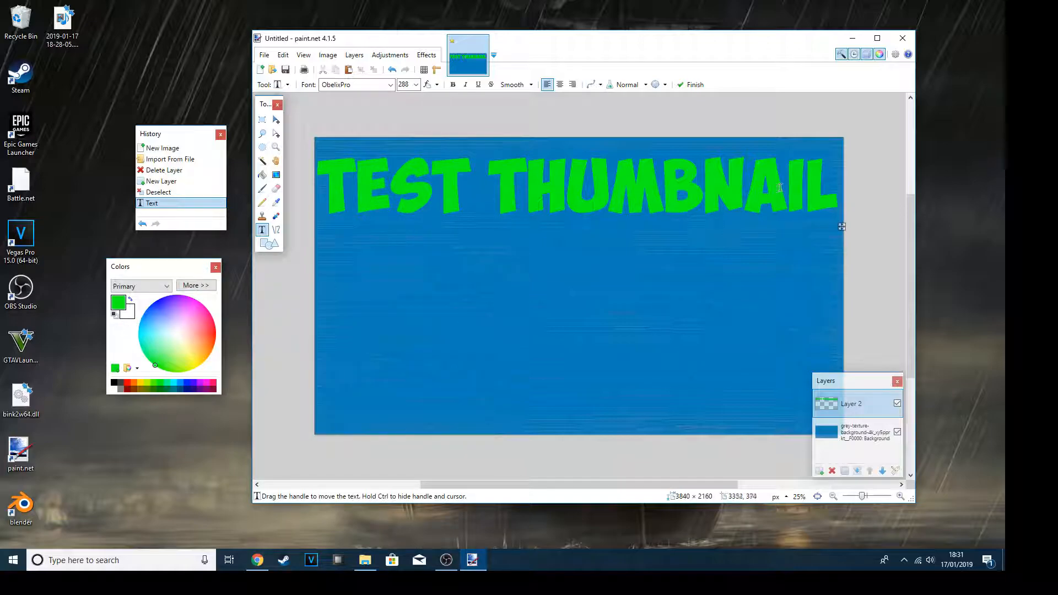
click(277, 176)
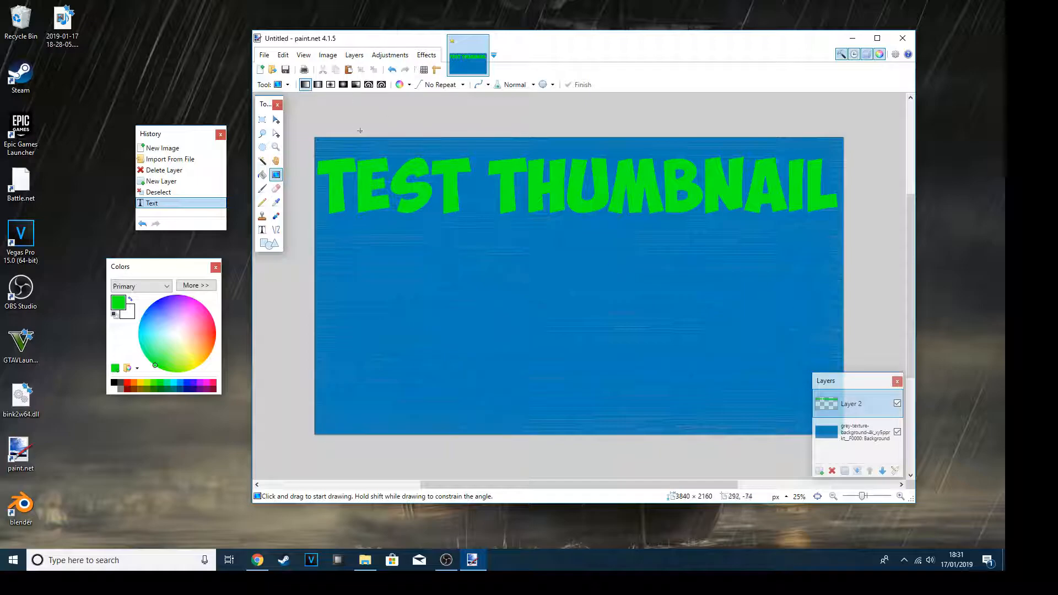
click(427, 54)
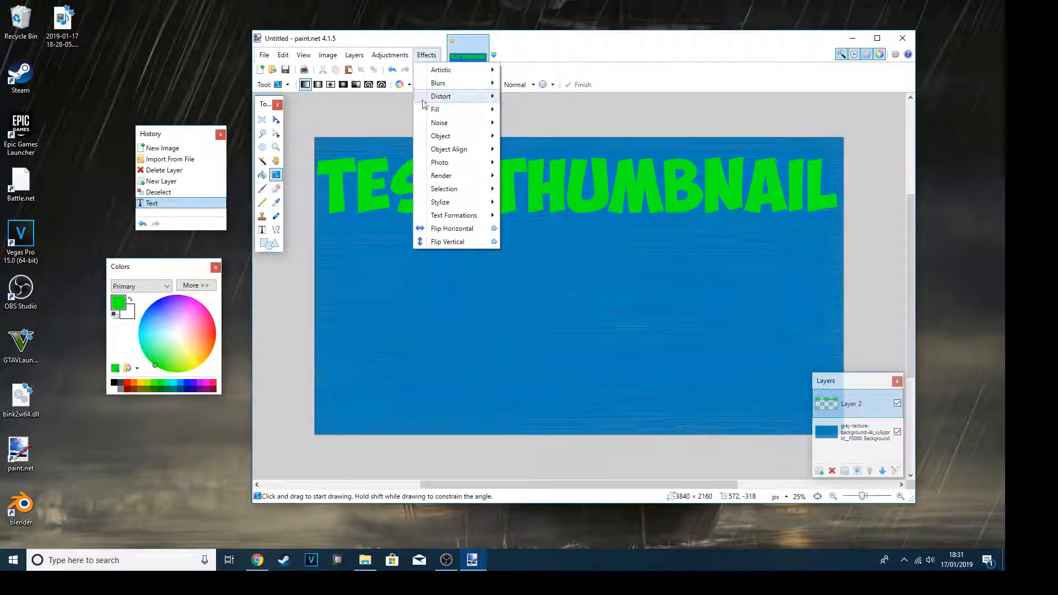
mouse_move(459, 138)
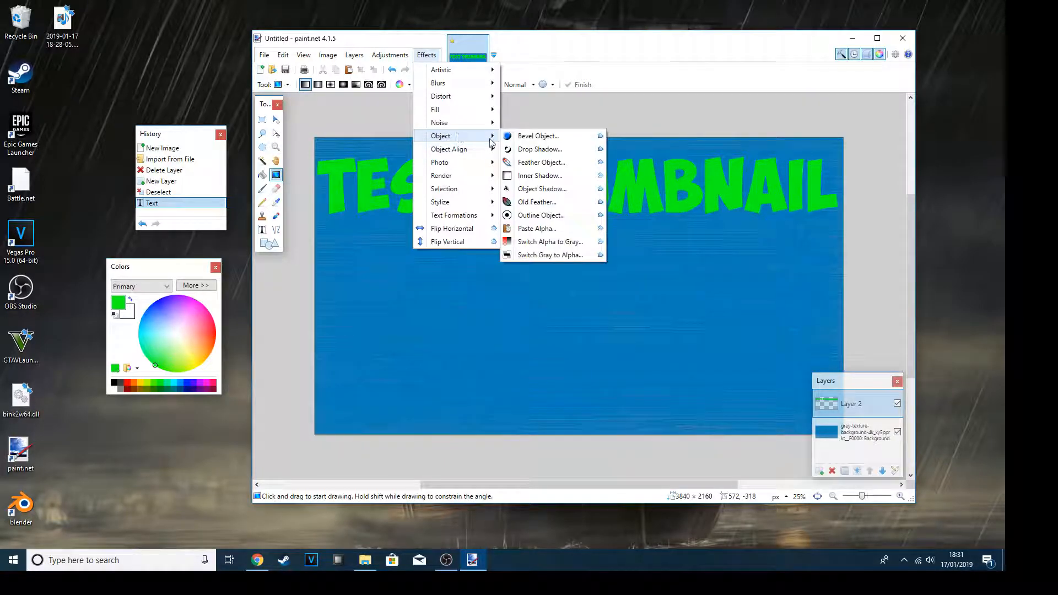
click(548, 43)
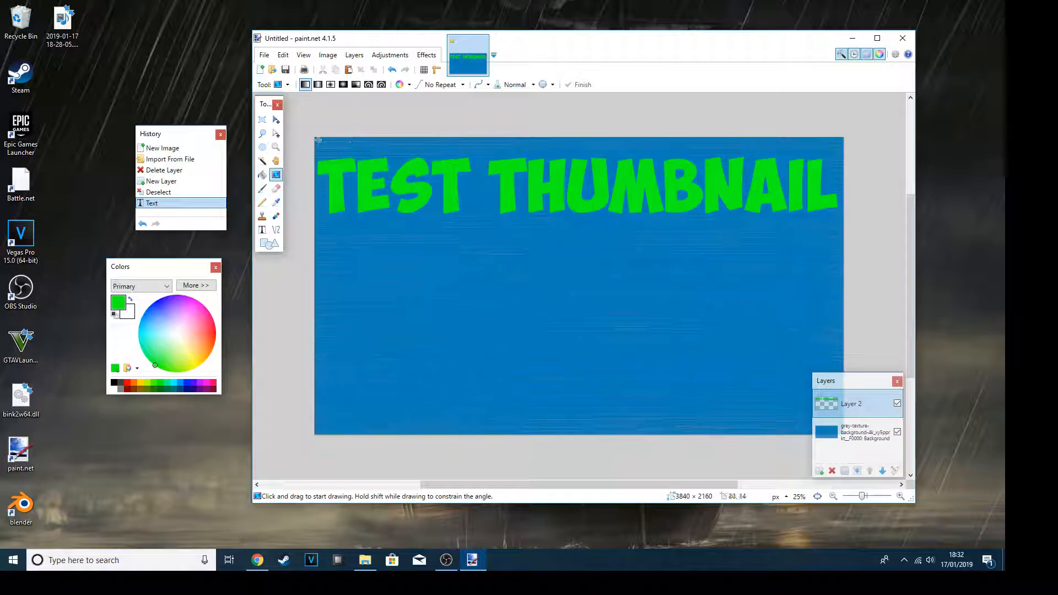
click(427, 55)
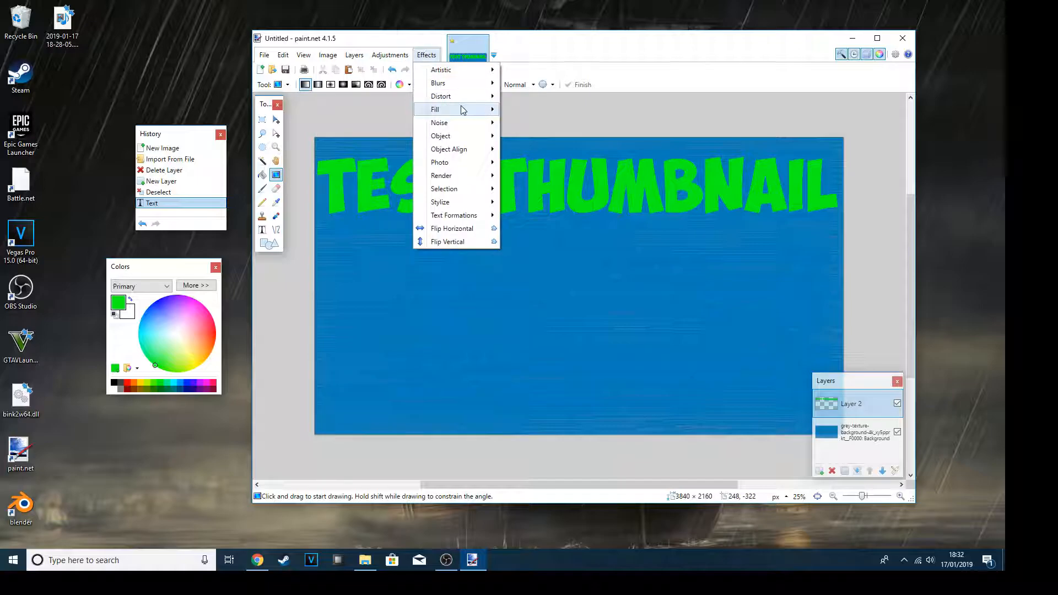
click(534, 52)
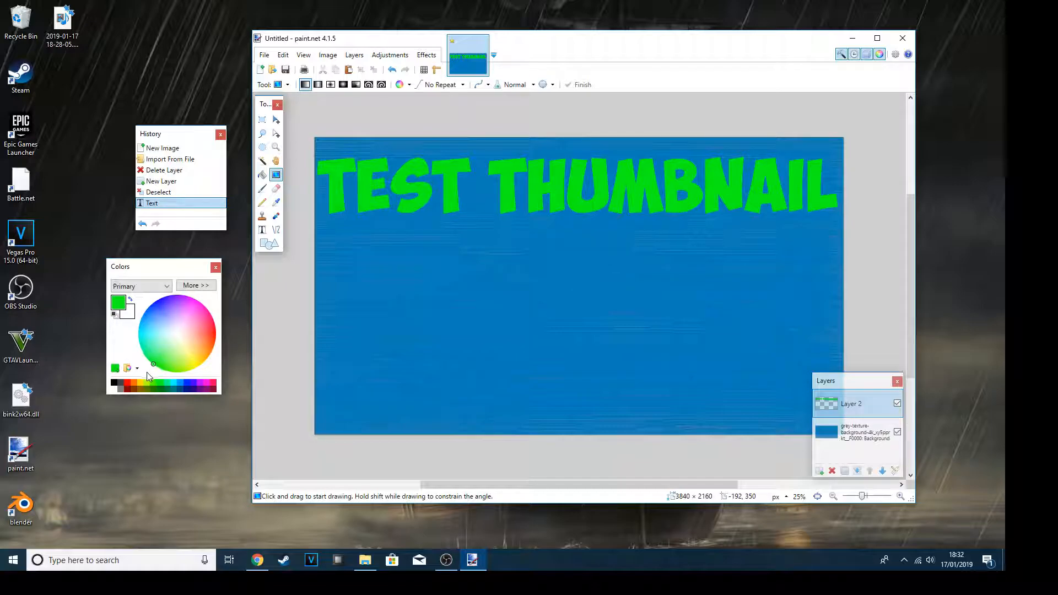
- Set the secondary colour to dark green, keeping bright green as the primary colour
click(138, 286)
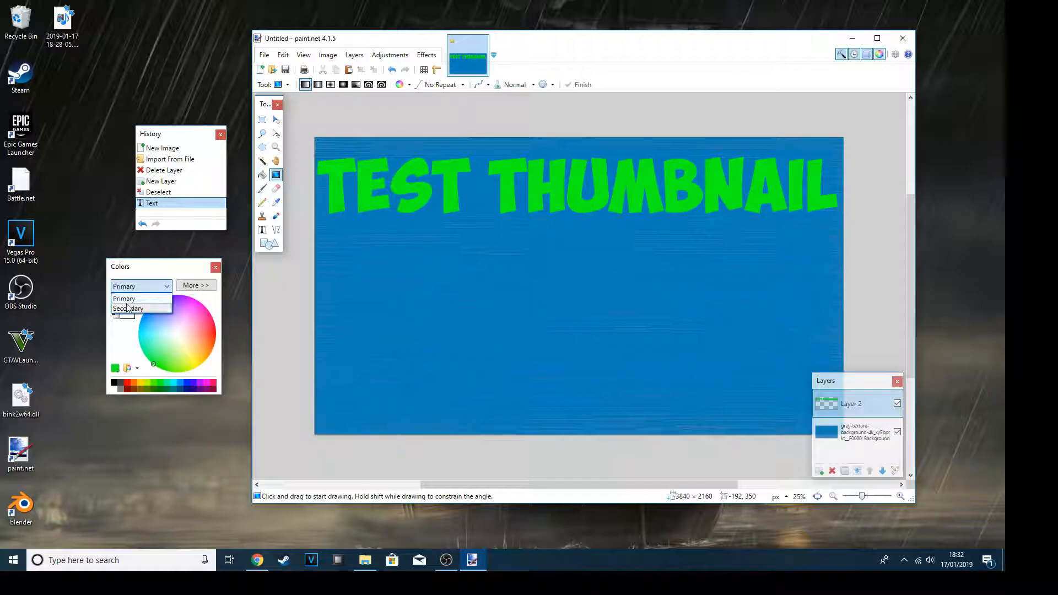
click(129, 333)
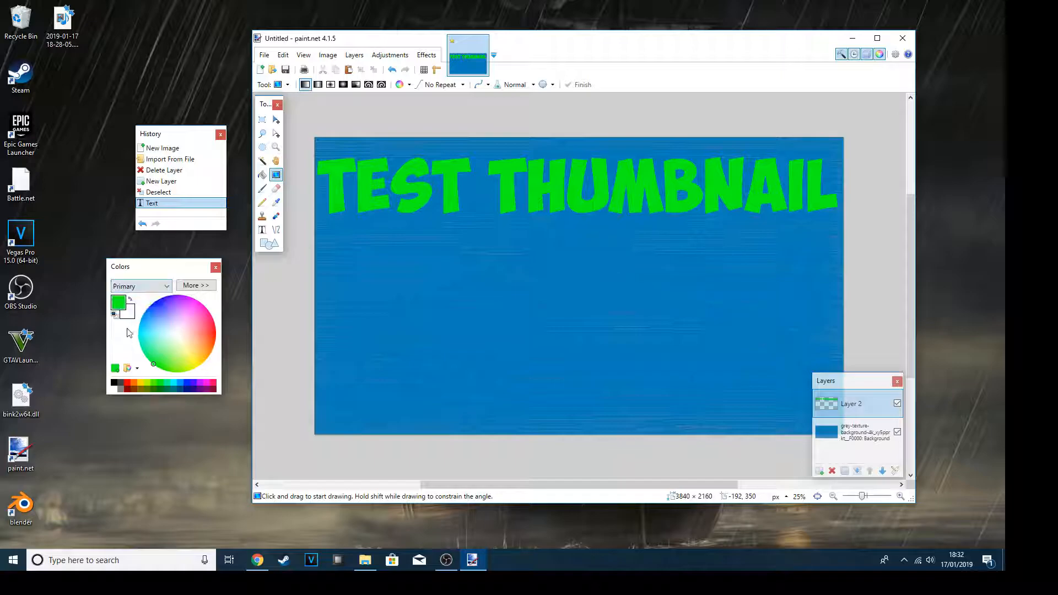
click(132, 286)
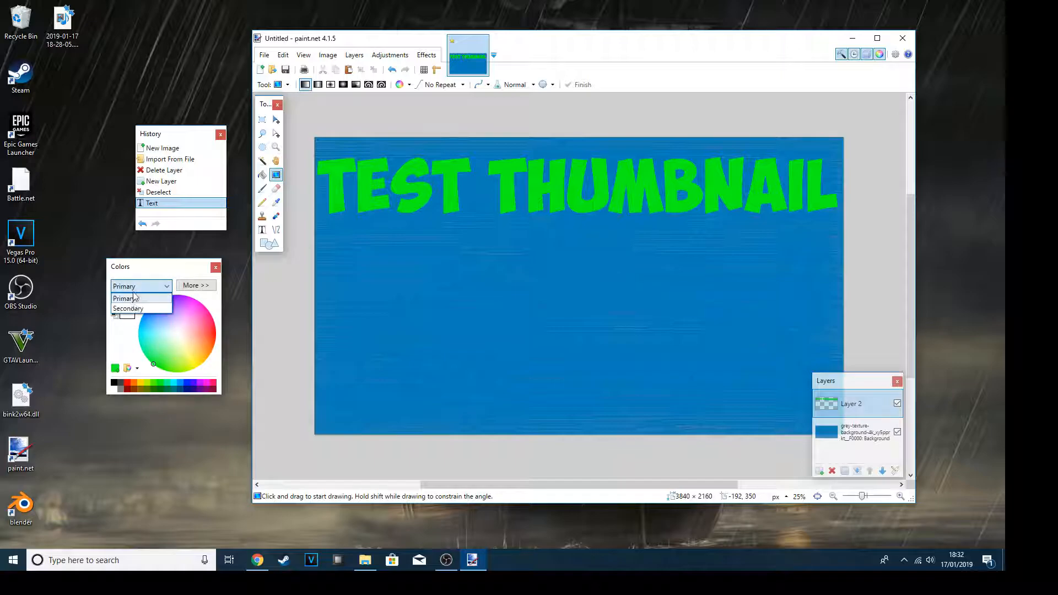
click(130, 307)
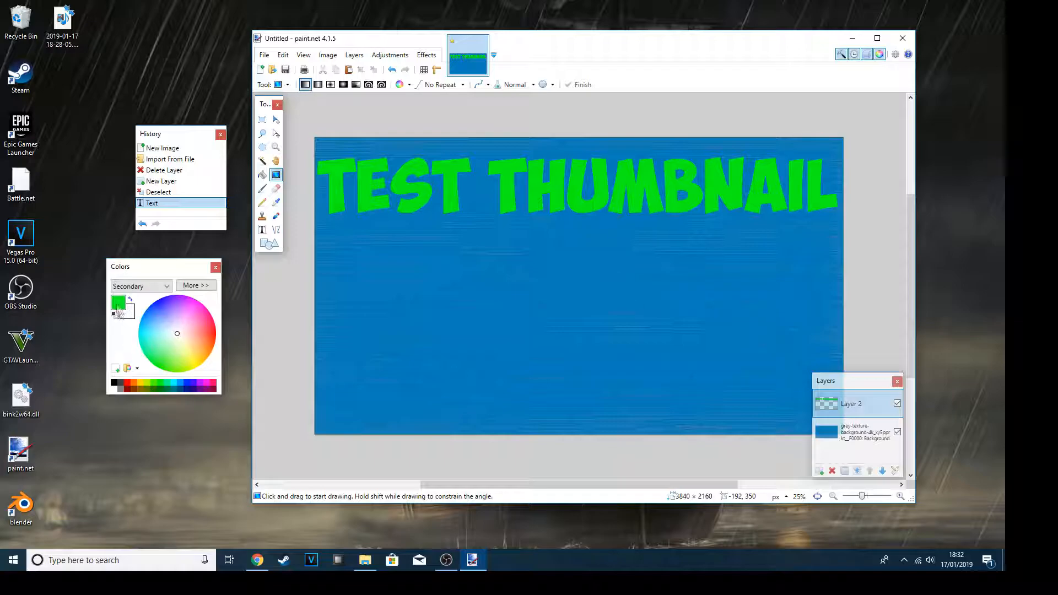
click(155, 389)
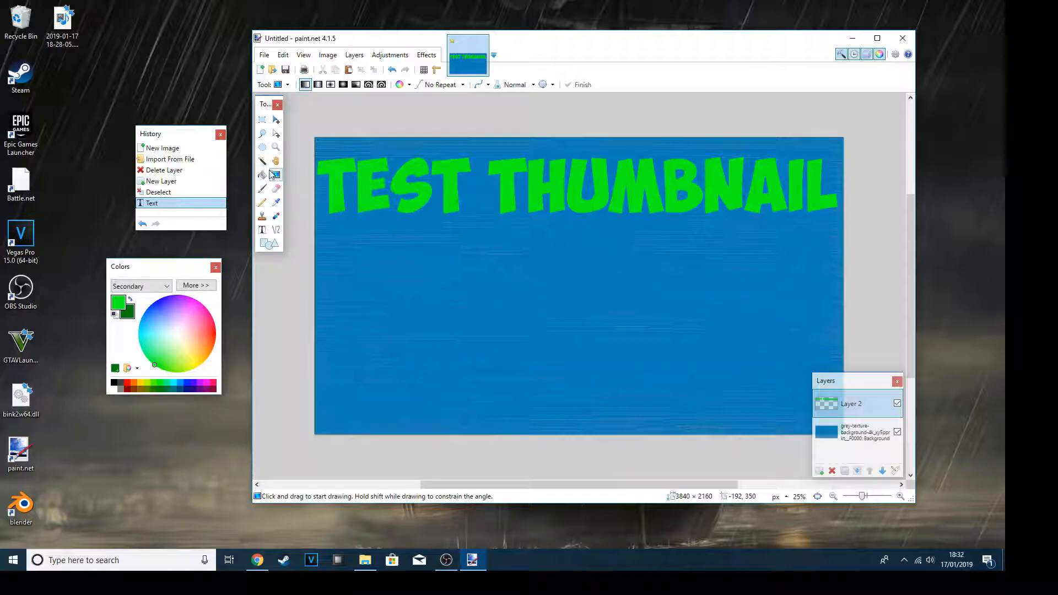
- Select the lettering with the Magic Wand, apply a left-to-right linear gradient from bright to dark green, and deselect
click(263, 160)
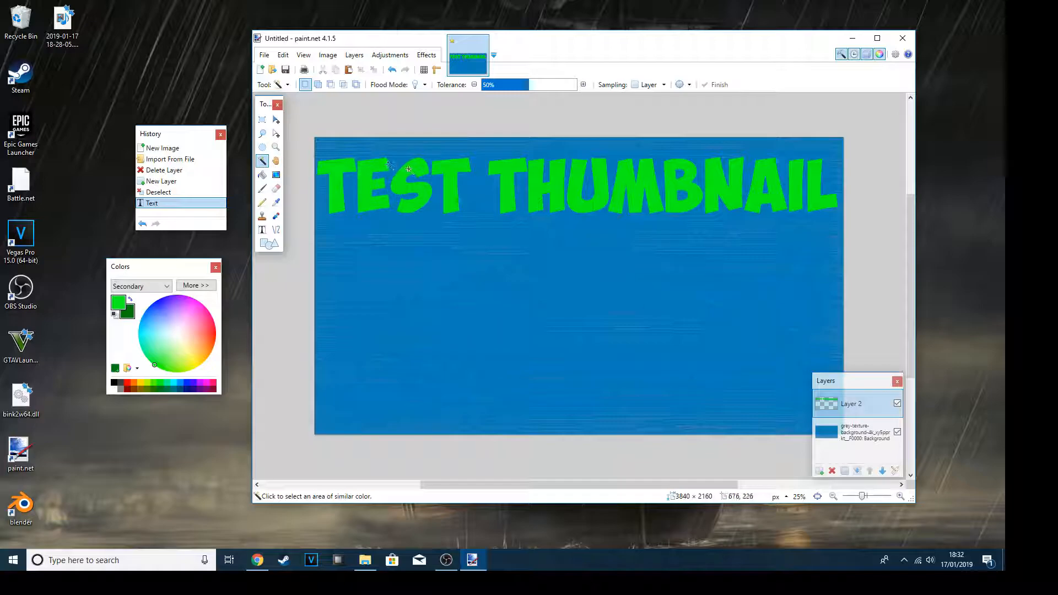
click(447, 166)
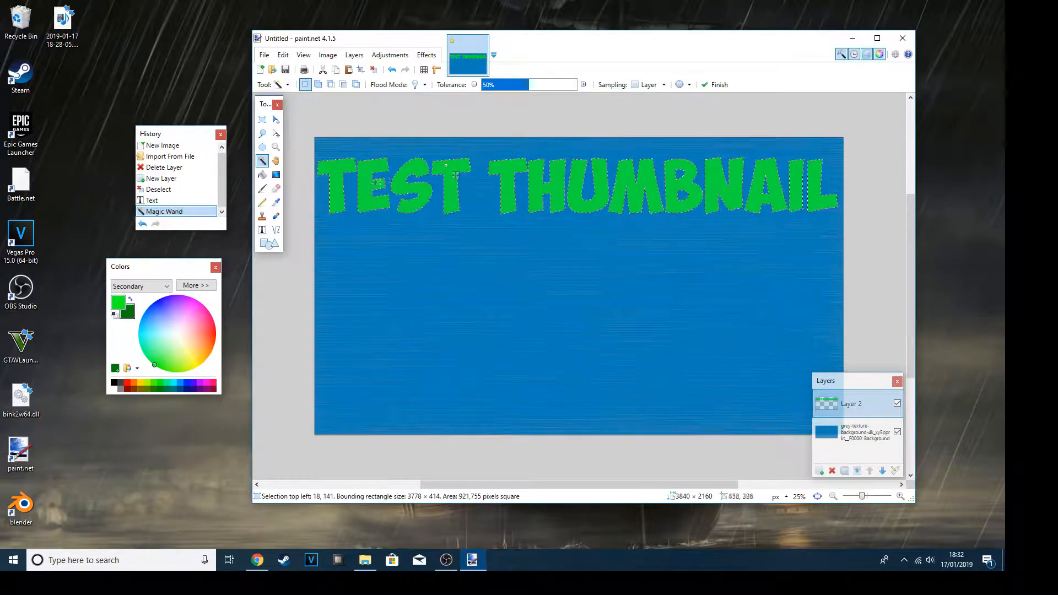
click(276, 175)
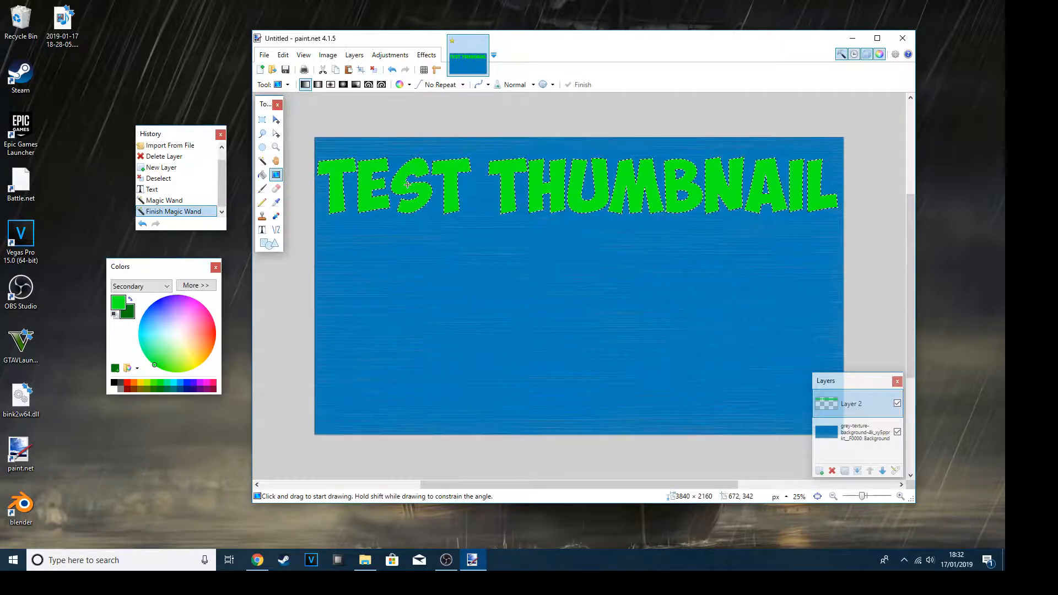
drag(404, 177, 761, 179)
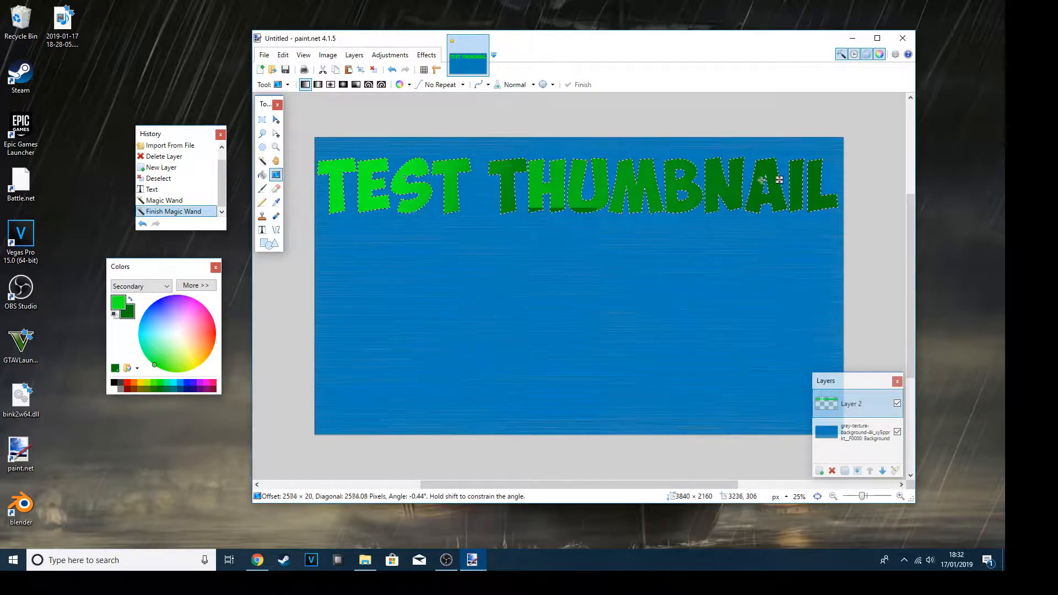
drag(655, 179, 633, 179)
key(ctrl+d)
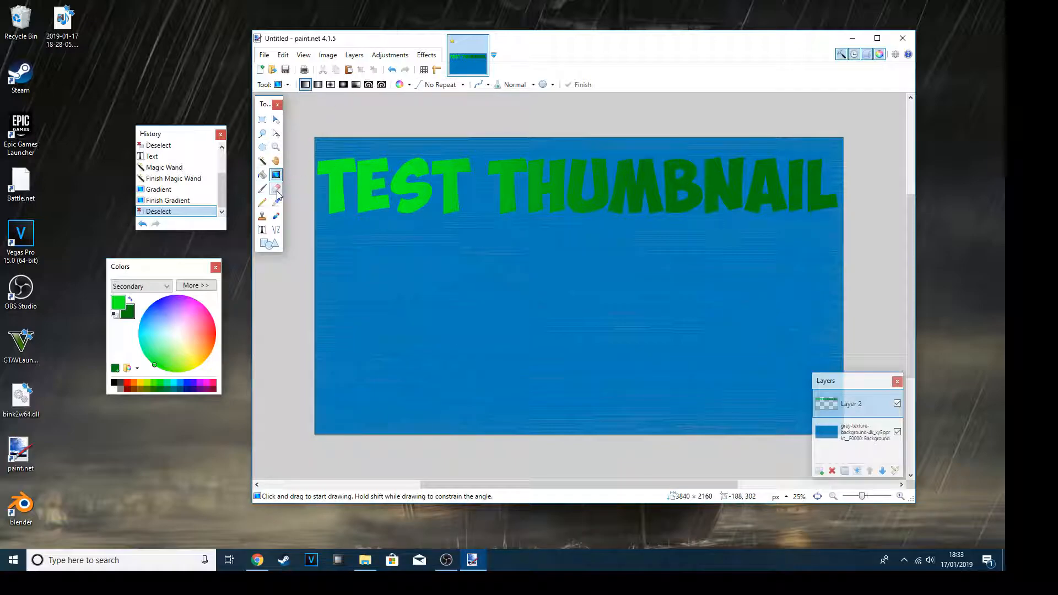
- Apply a Drop Shadow to the text layer in black (RGB 0, 0, 0) with a widening radius of 18, keeping the original image
click(426, 54)
mouse_move(446, 141)
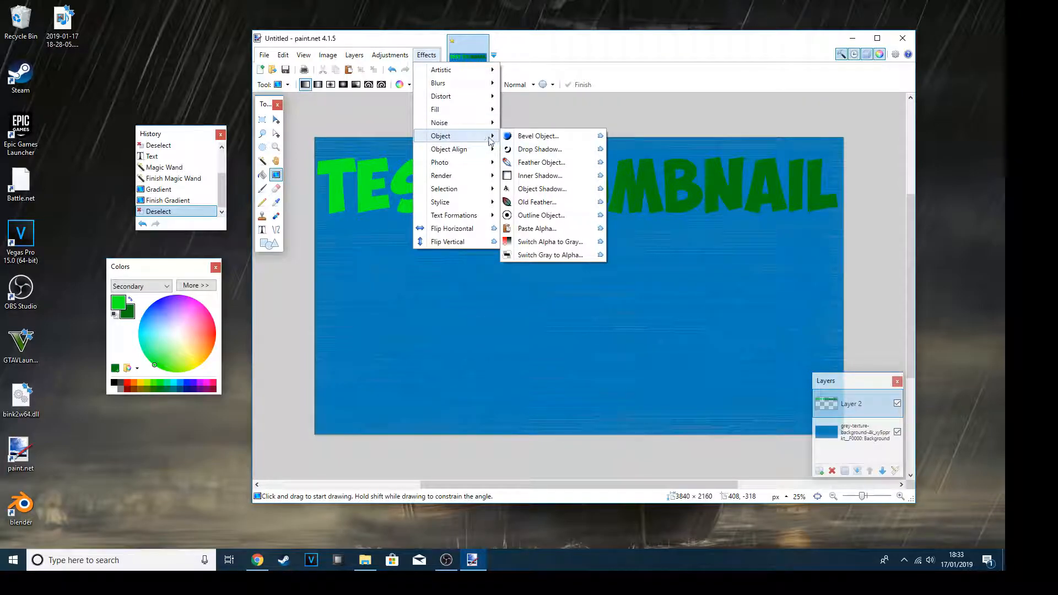
click(524, 149)
drag(542, 142, 149, 89)
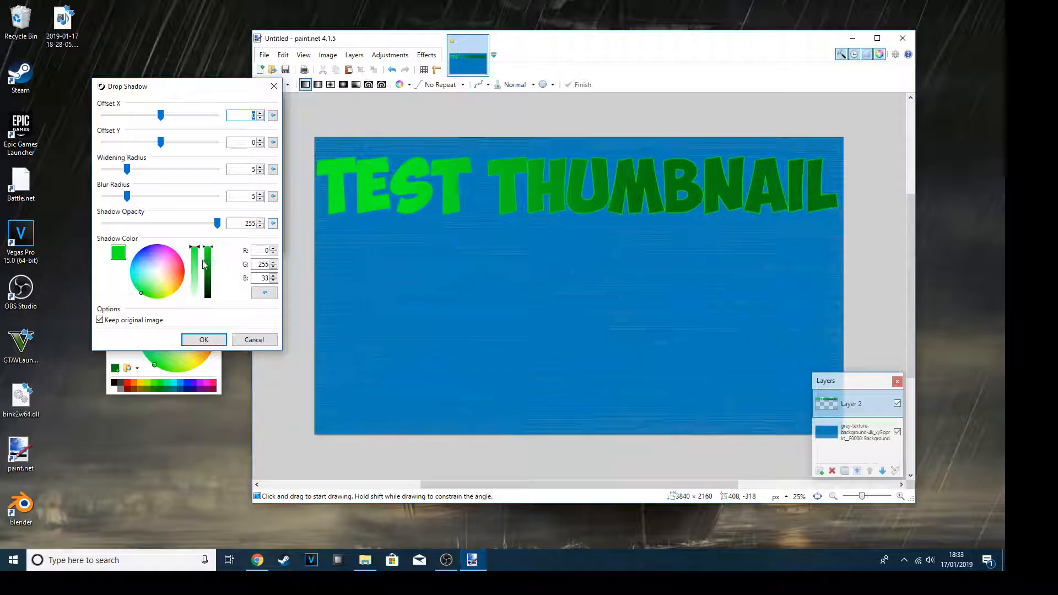
drag(212, 255, 208, 304)
drag(196, 262, 198, 296)
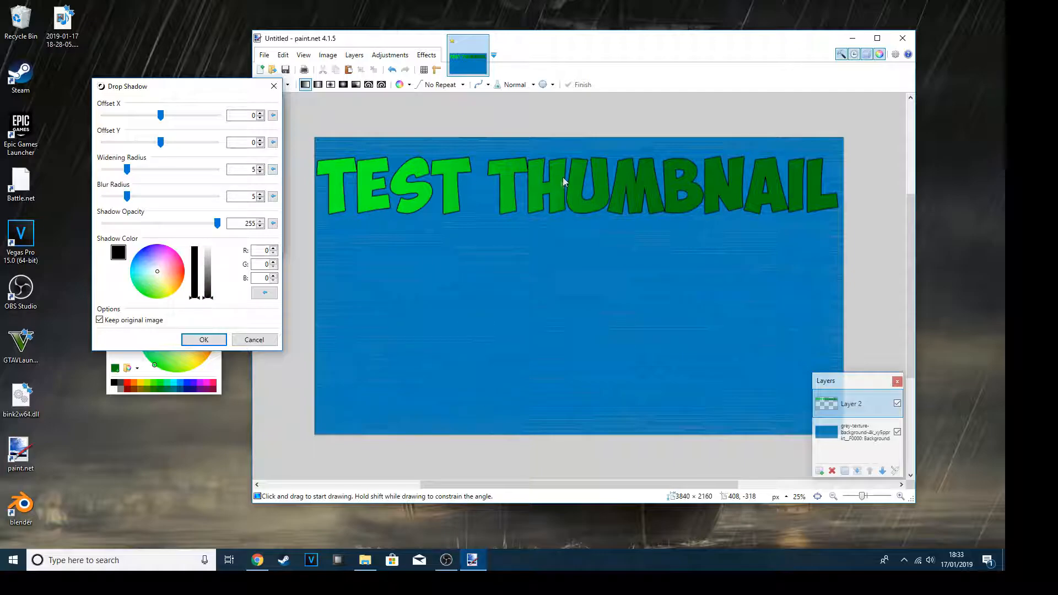
drag(146, 171, 189, 171)
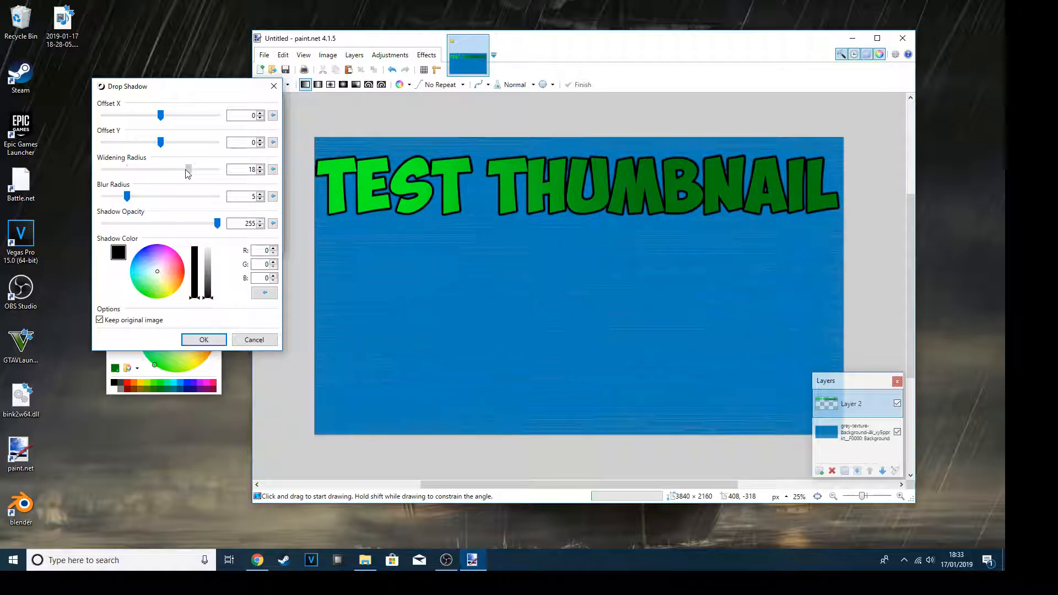
click(204, 339)
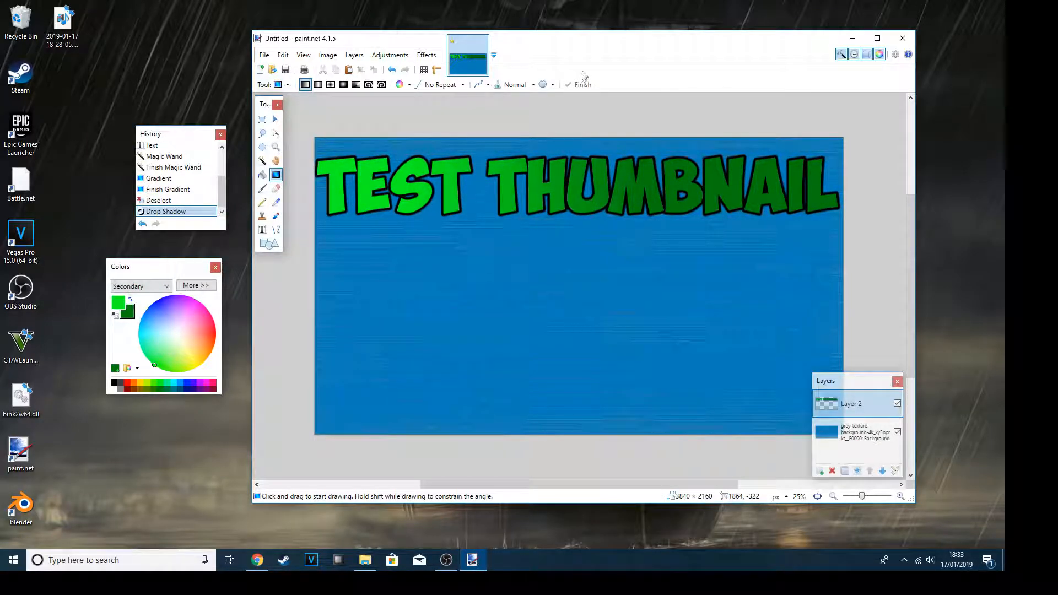
- Duplicate the text layer, Layer 2, with the Move Selected Pixels tool active
mouse_move(577, 55)
mouse_down()
mouse_move(557, 59)
mouse_move(580, 46)
mouse_up()
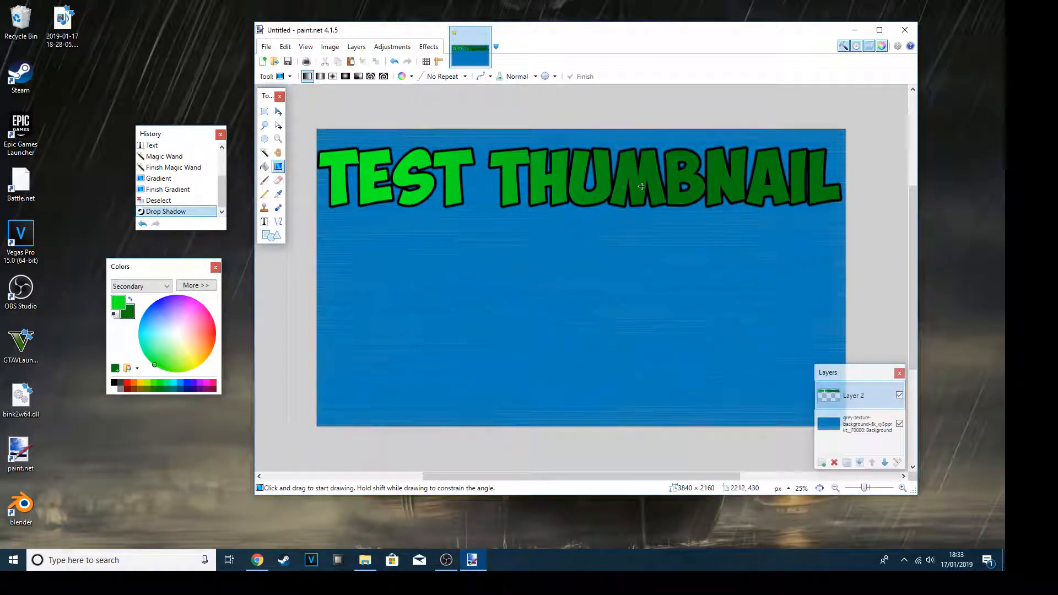
click(278, 113)
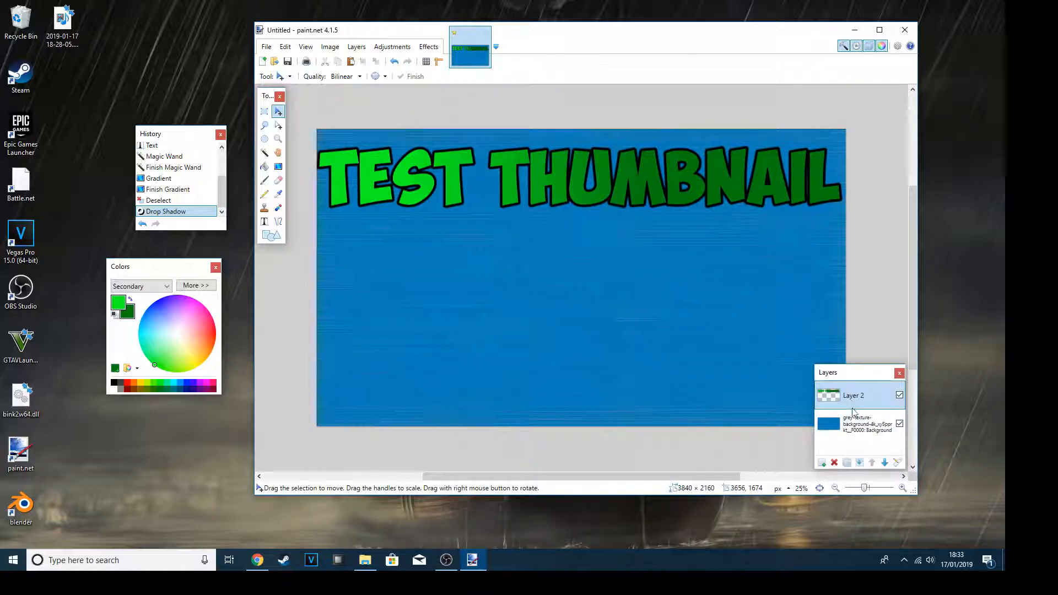
click(847, 463)
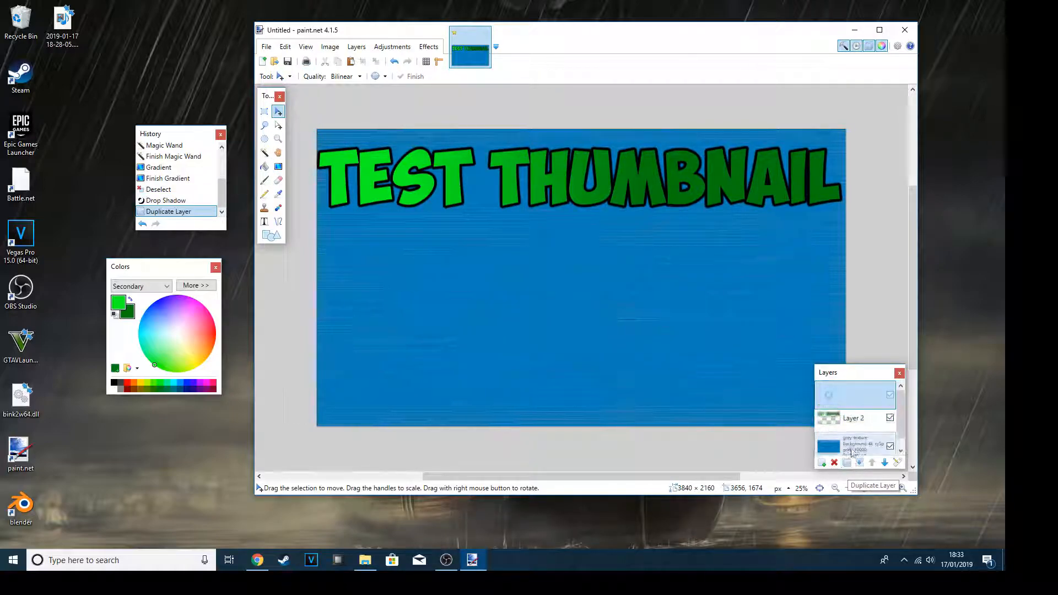
- Shift the entire content of the lower Layer 2 text copy 30 px downward, and deselect
click(853, 425)
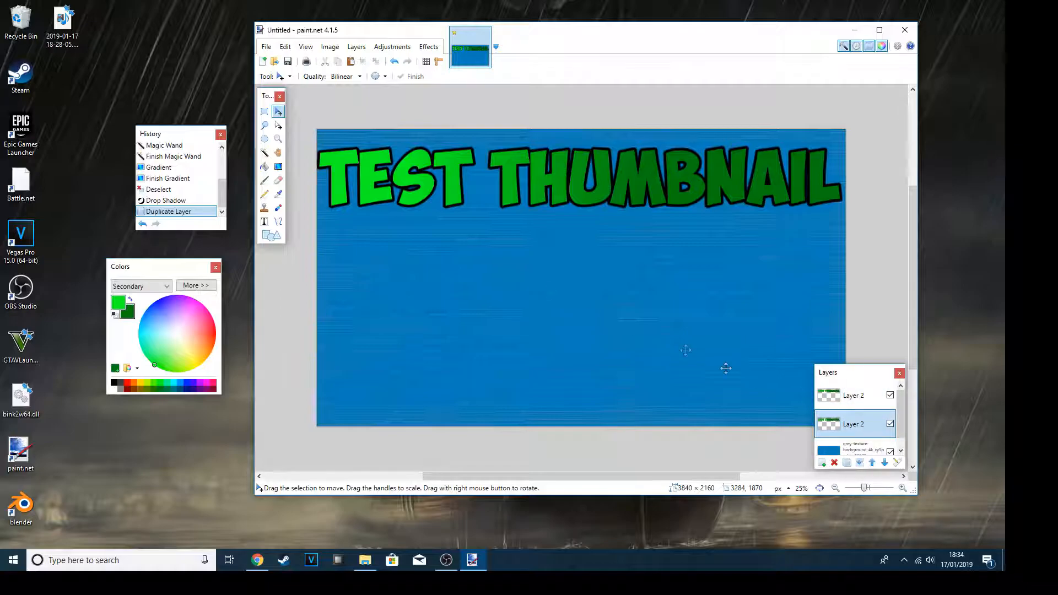
click(278, 113)
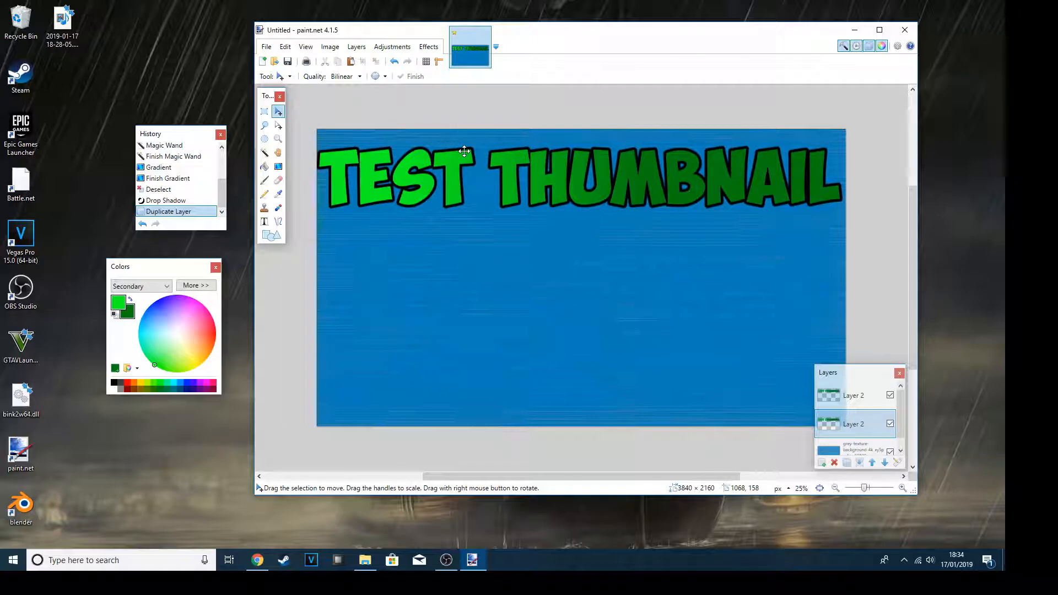
key(ctrl+a)
key(ctrl+a)
key(ctrl+a)
key(ctrl+a)
key(ctrl+a)
key(ctrl+a)
key(ctrl+a)
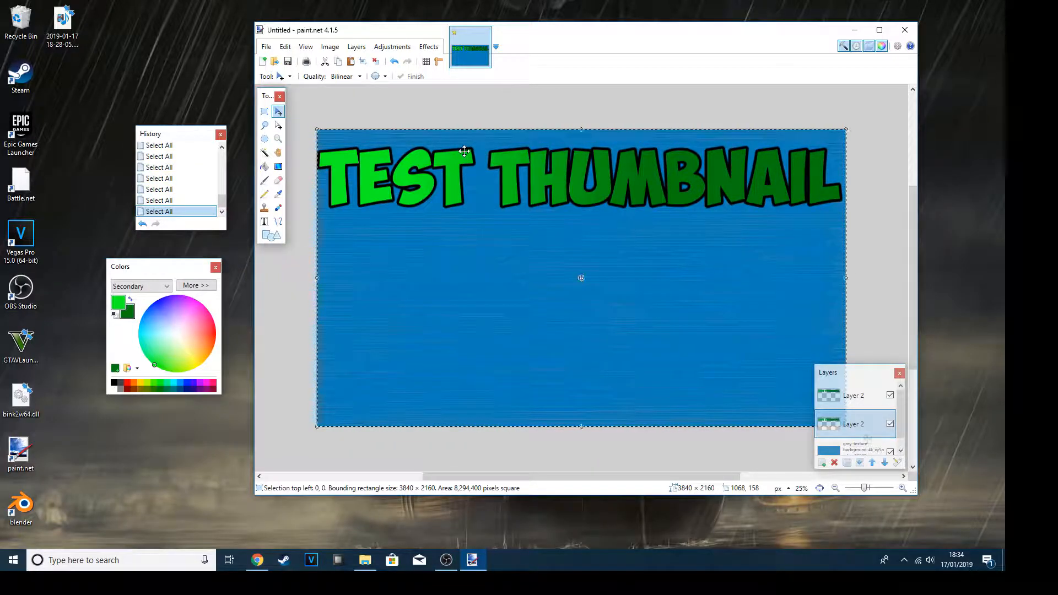
key(ctrl+Down)
key(ctrl+Down)
key(ctrl+Down)
key(ctrl+Up)
key(ctrl+Up)
key(ctrl+Down)
key(ctrl+Down)
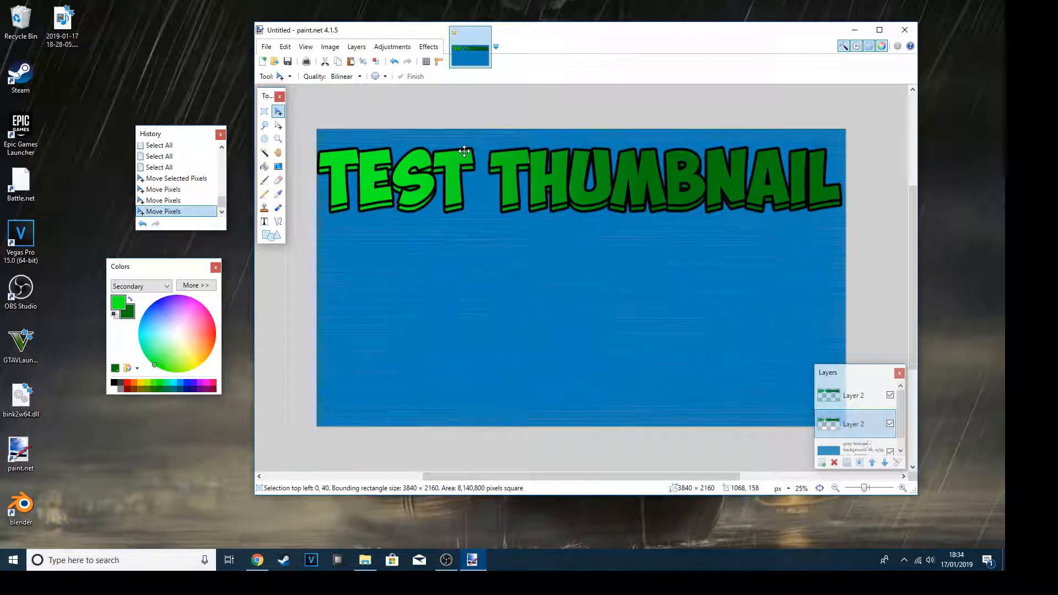
key(ctrl+Up)
key(ctrl+Down)
key(ctrl+Up)
key(ctrl+Up)
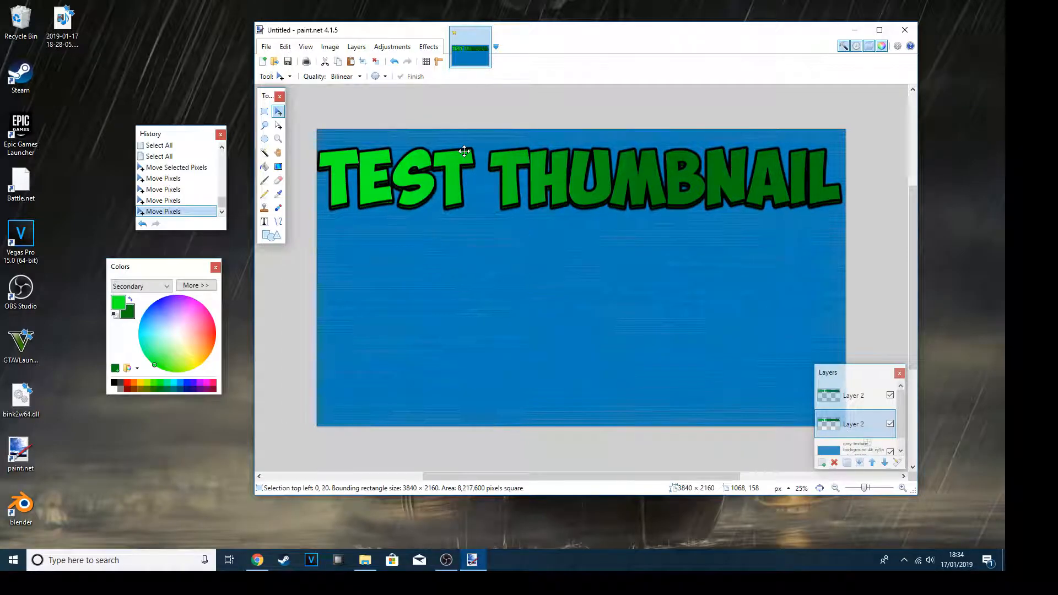
key(ctrl+Down)
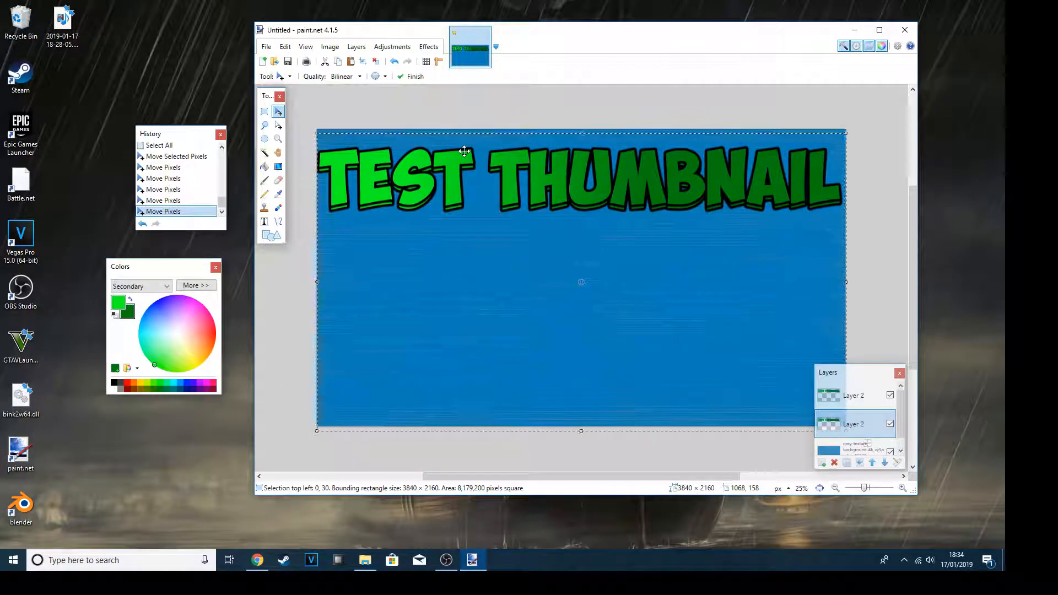
key(ctrl+d)
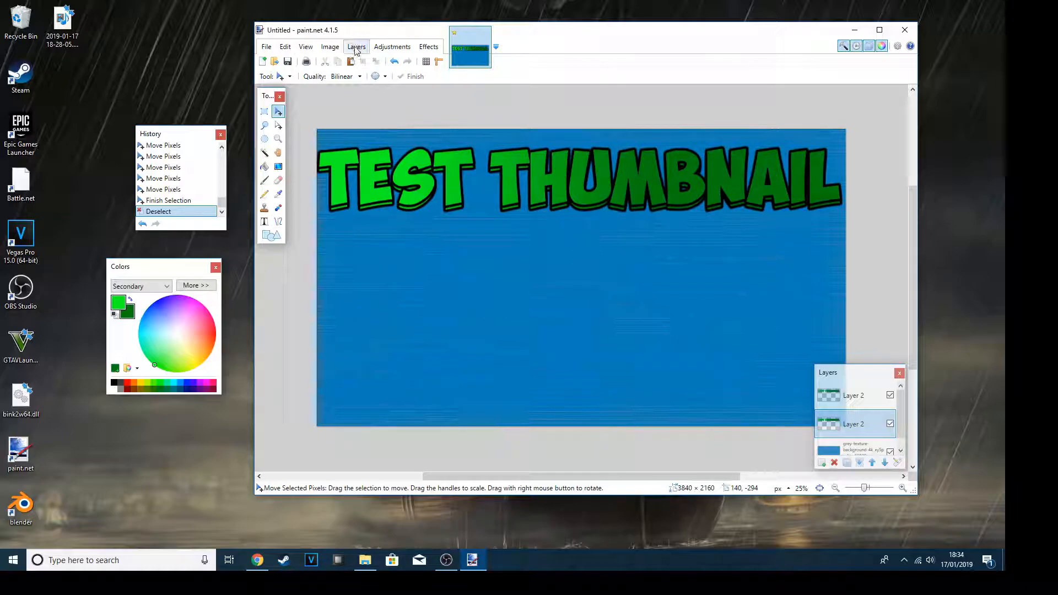
- Check the paint.net logo image search in Chrome, and add PaintNET-Plugins-Intro.jpg from the Youtube Random Photos folder as a new layer in paint.net
click(364, 559)
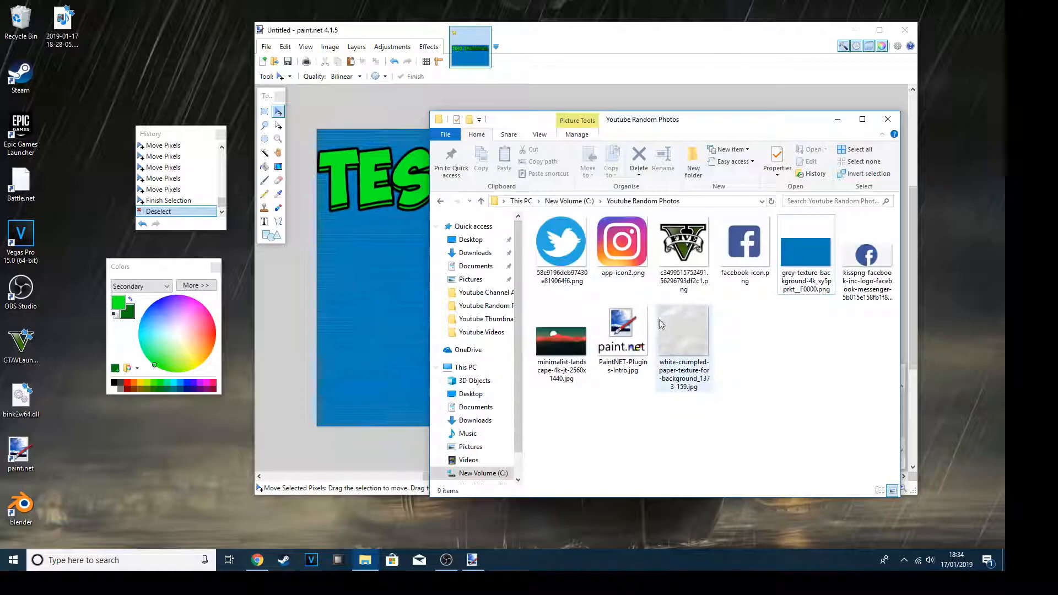
click(256, 559)
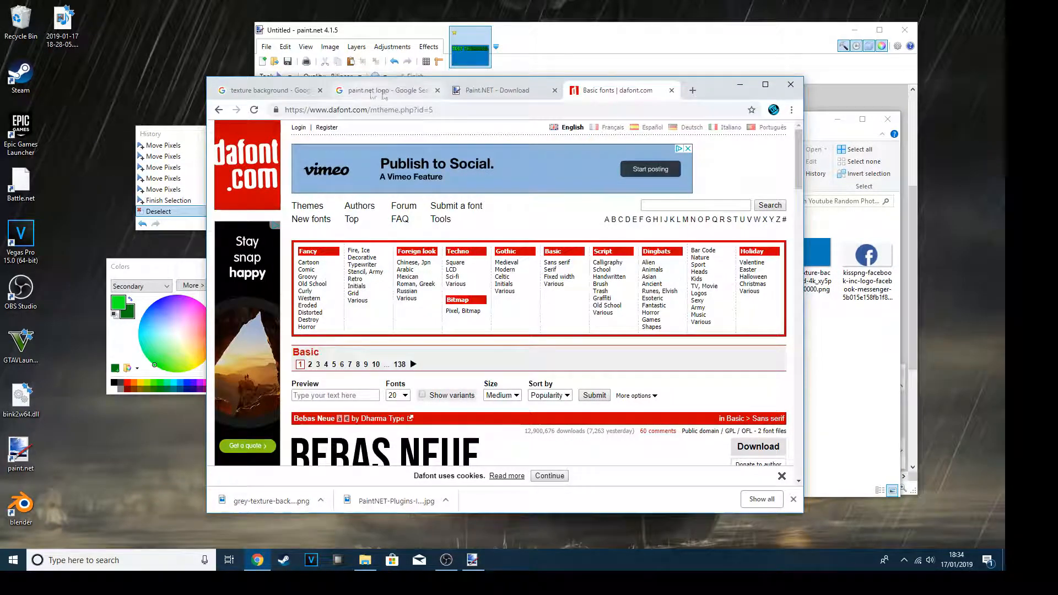
click(391, 92)
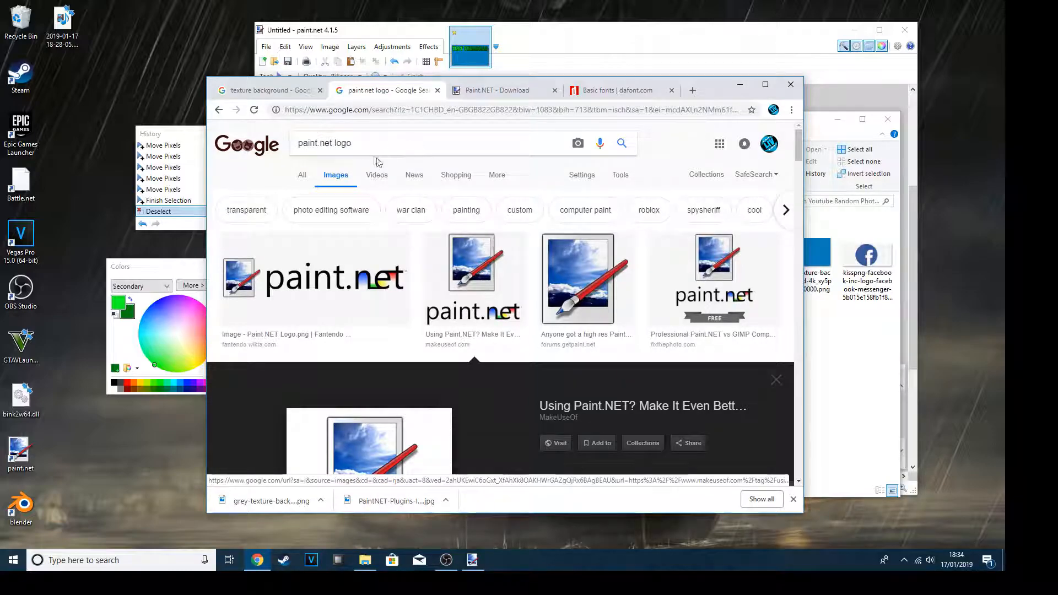
scroll(488, 340, down, 4)
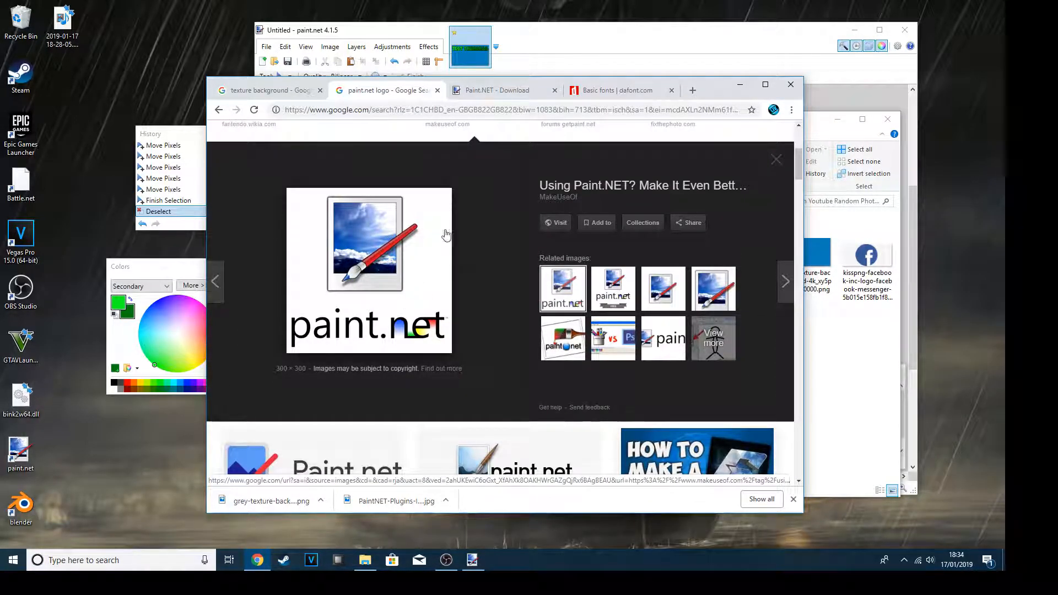
click(740, 85)
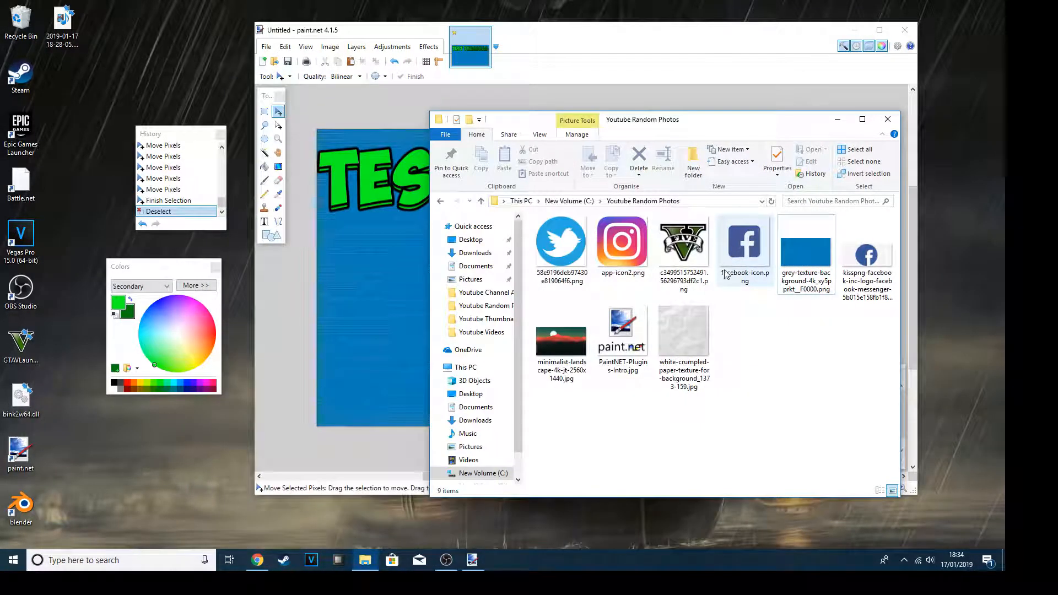
click(616, 343)
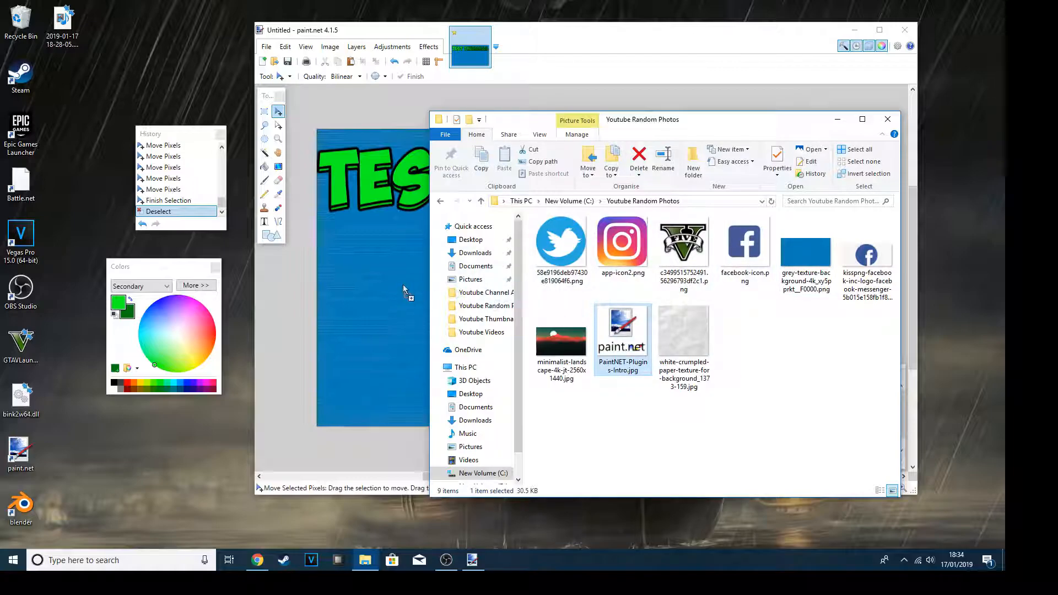
drag(403, 284, 503, 262)
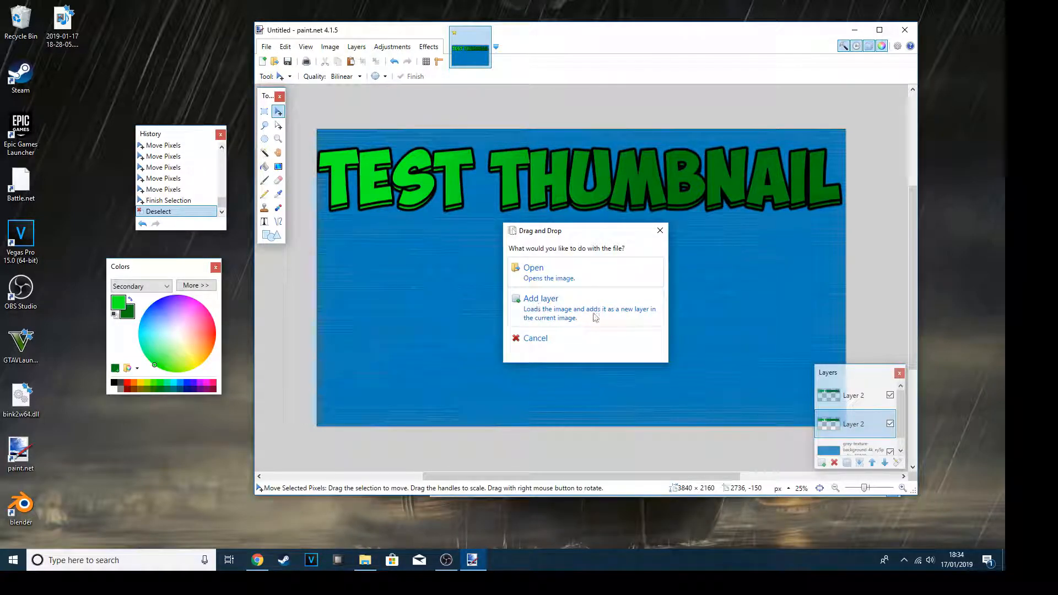
click(578, 313)
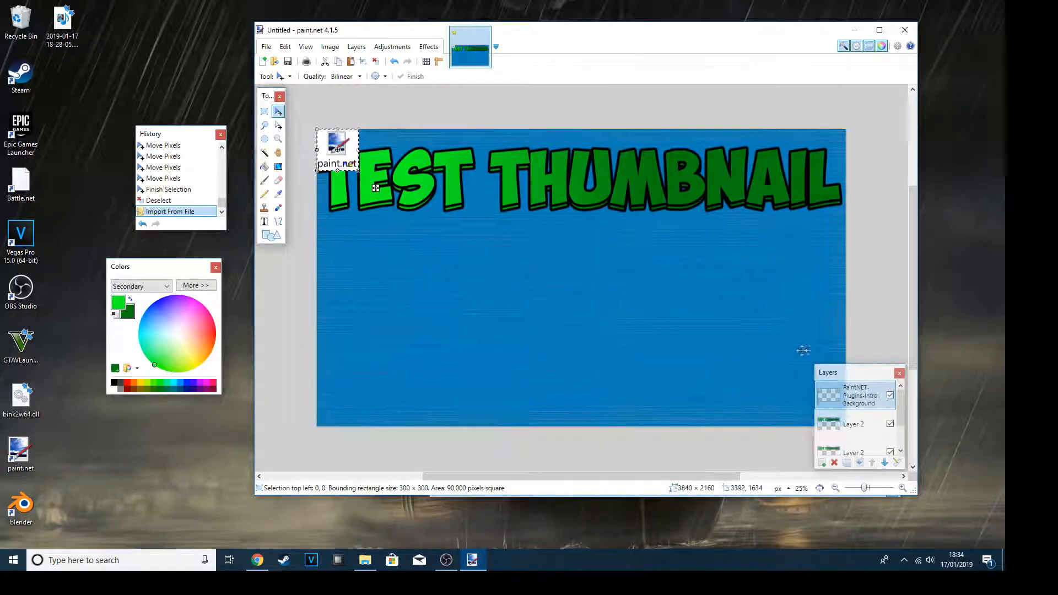
- Enlarge the logo to about 752 × 792 px, place it in the lower-left area of the canvas, and deselect
drag(381, 204, 445, 317)
drag(405, 276, 410, 297)
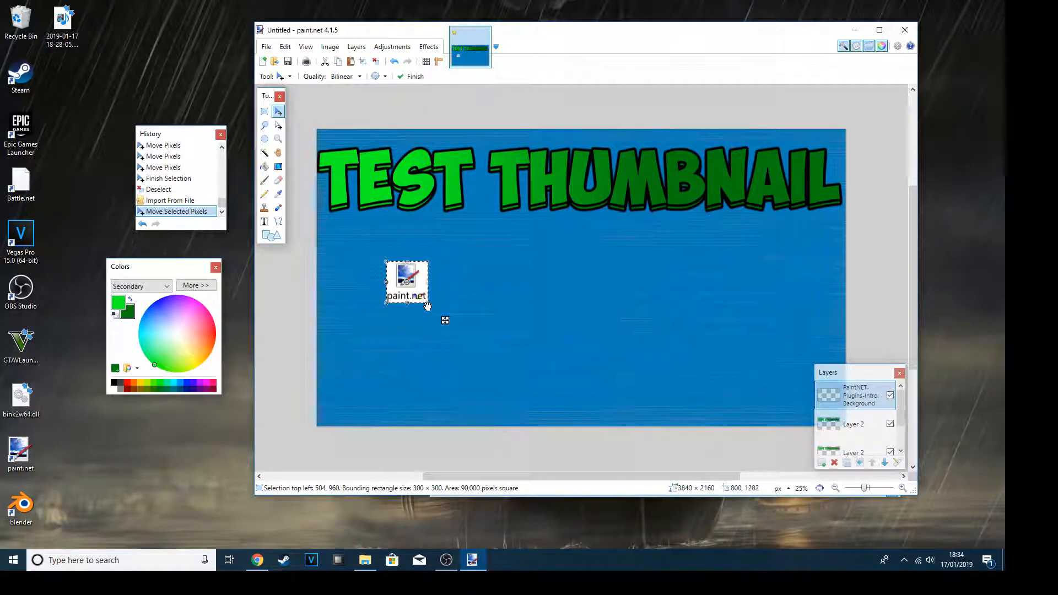
drag(483, 361, 490, 374)
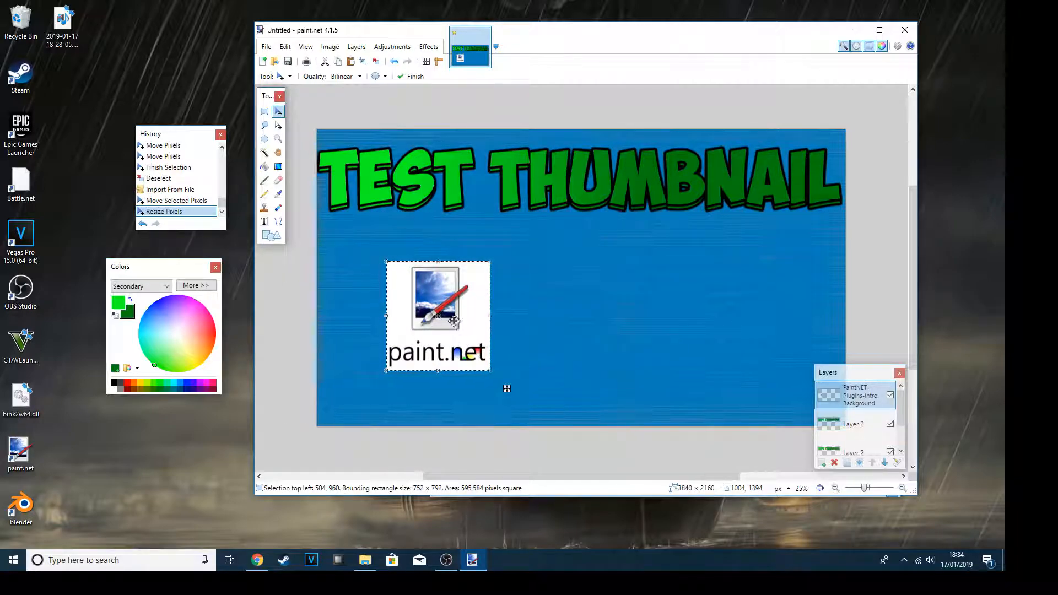
drag(450, 317, 413, 310)
mouse_move(486, 304)
mouse_down()
mouse_move(524, 287)
mouse_move(388, 361)
mouse_move(414, 339)
mouse_move(388, 320)
mouse_move(416, 356)
mouse_move(400, 344)
mouse_move(429, 328)
mouse_move(385, 339)
mouse_move(386, 353)
mouse_up()
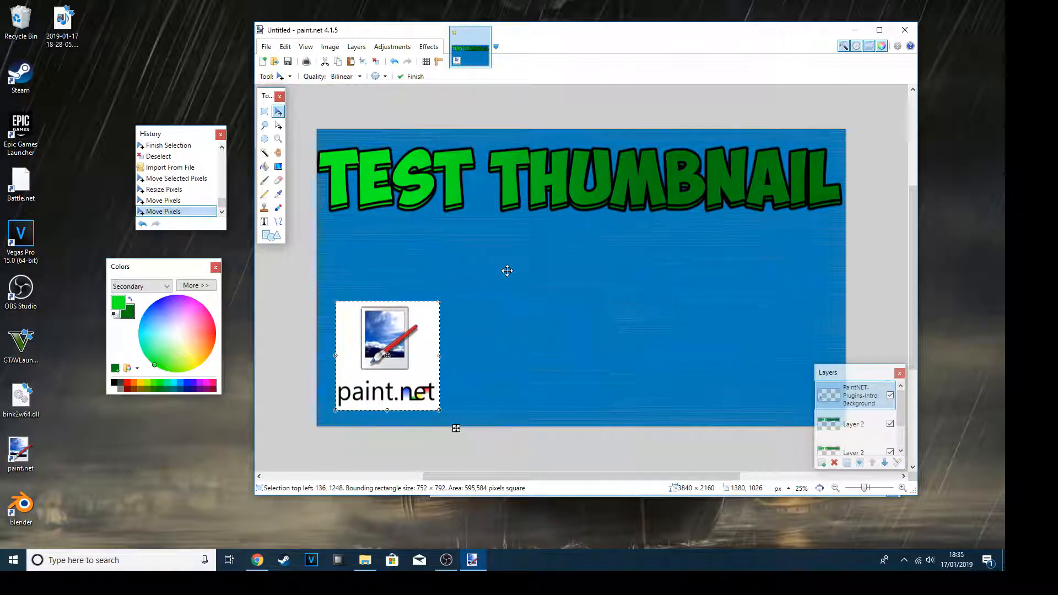
mouse_move(391, 357)
mouse_down()
mouse_move(404, 334)
mouse_move(380, 355)
mouse_up()
key(ctrl+d)
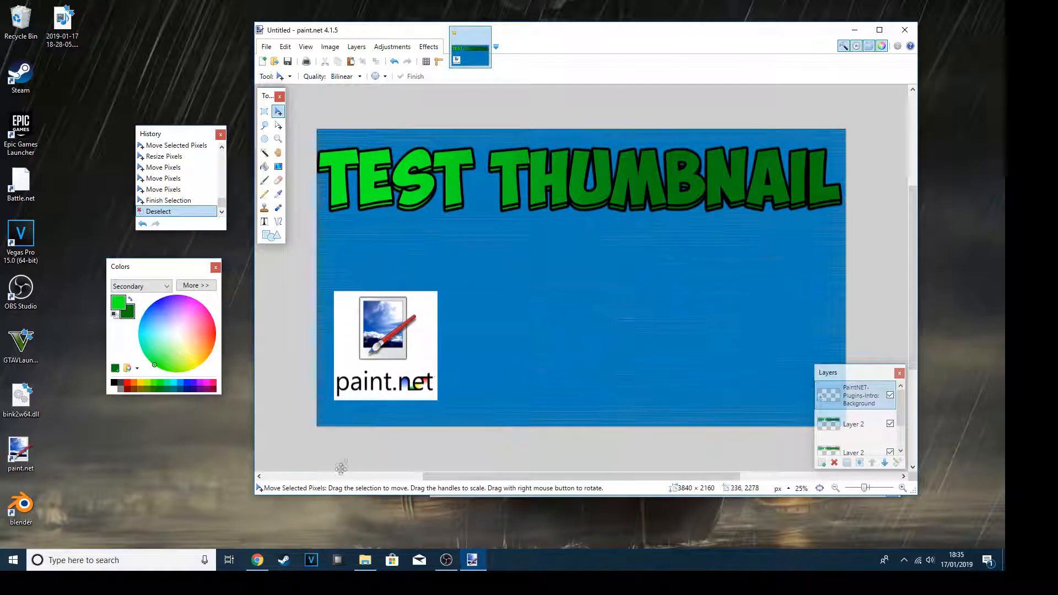
mouse_move(358, 560)
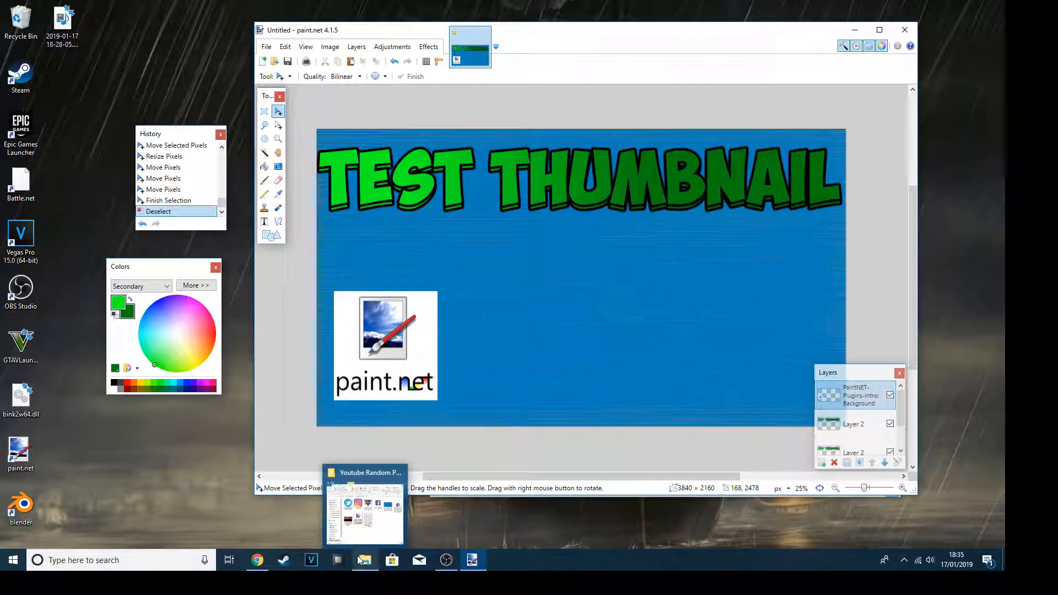
click(257, 560)
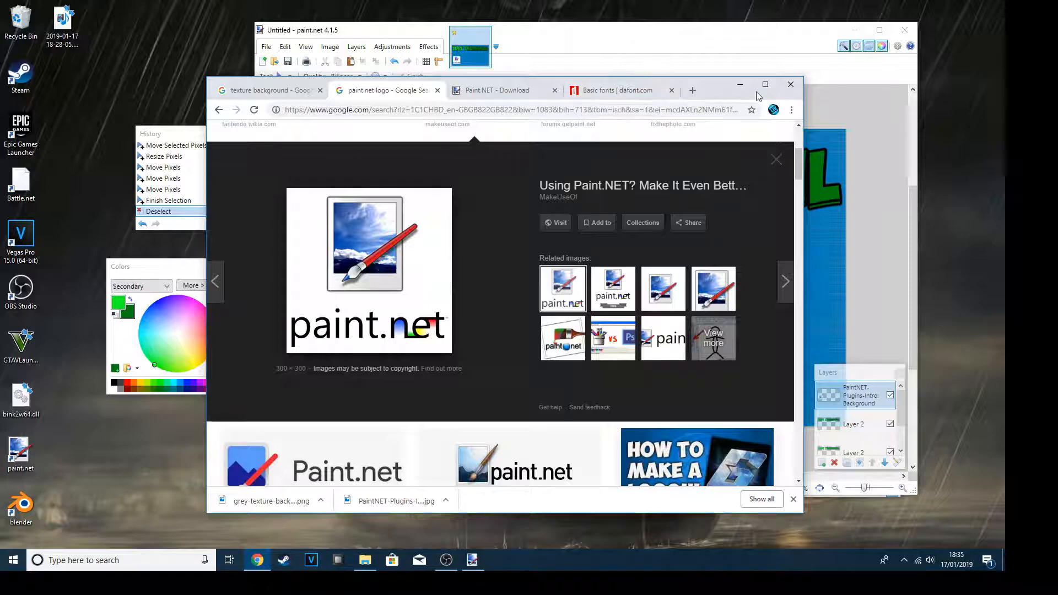
click(740, 84)
key(ctrl+a)
click(399, 345)
key(alt)
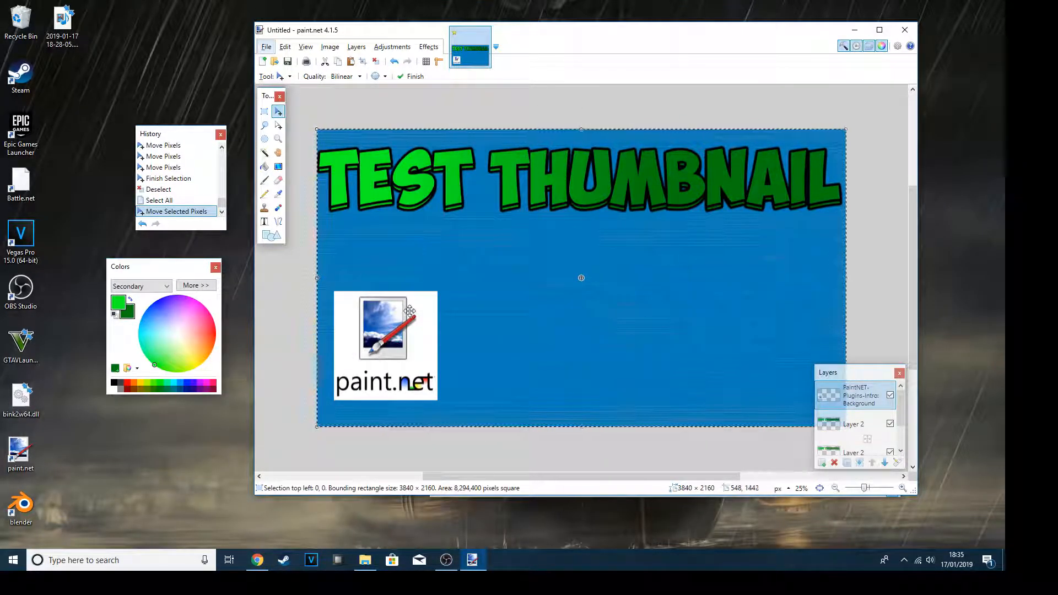
key(ctrl+d)
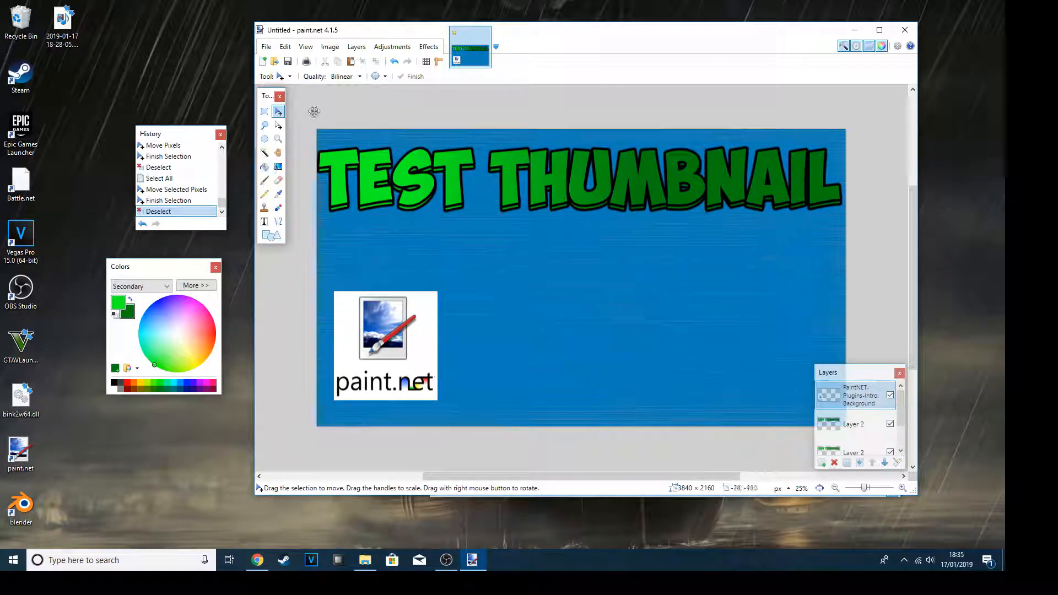
click(428, 47)
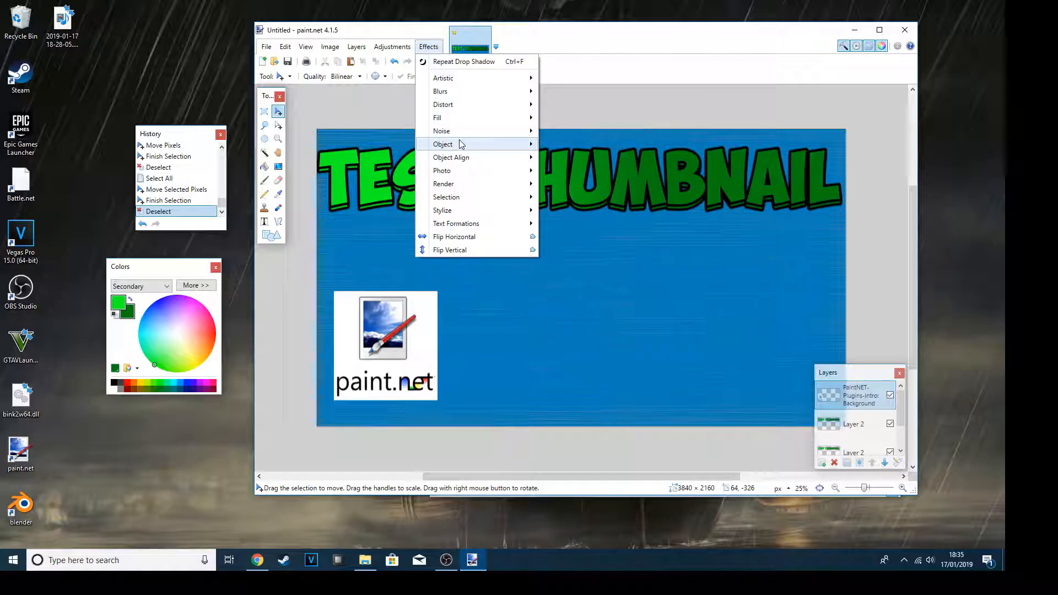
mouse_move(463, 145)
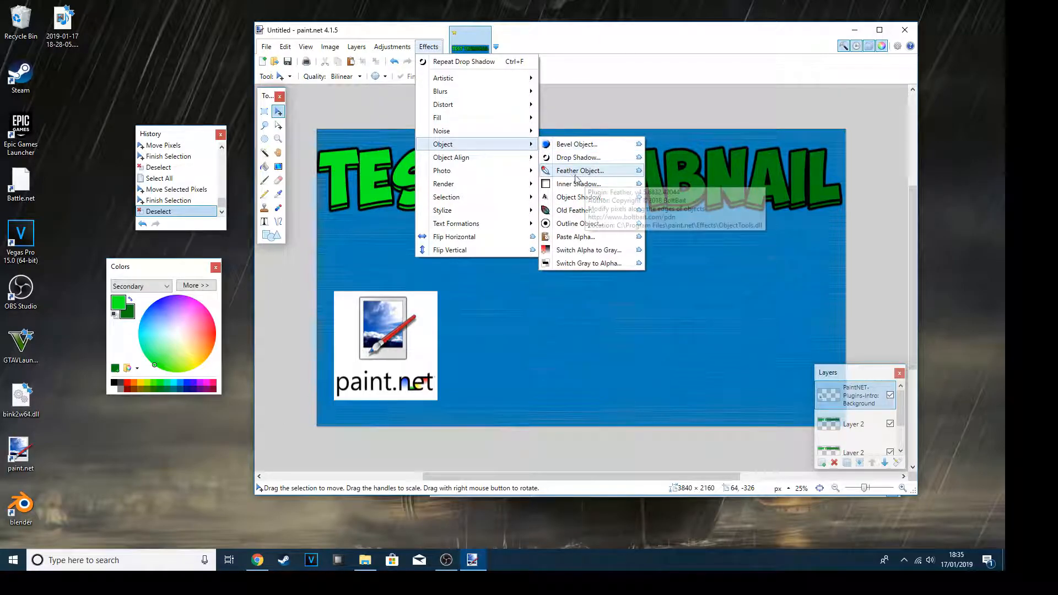
click(590, 48)
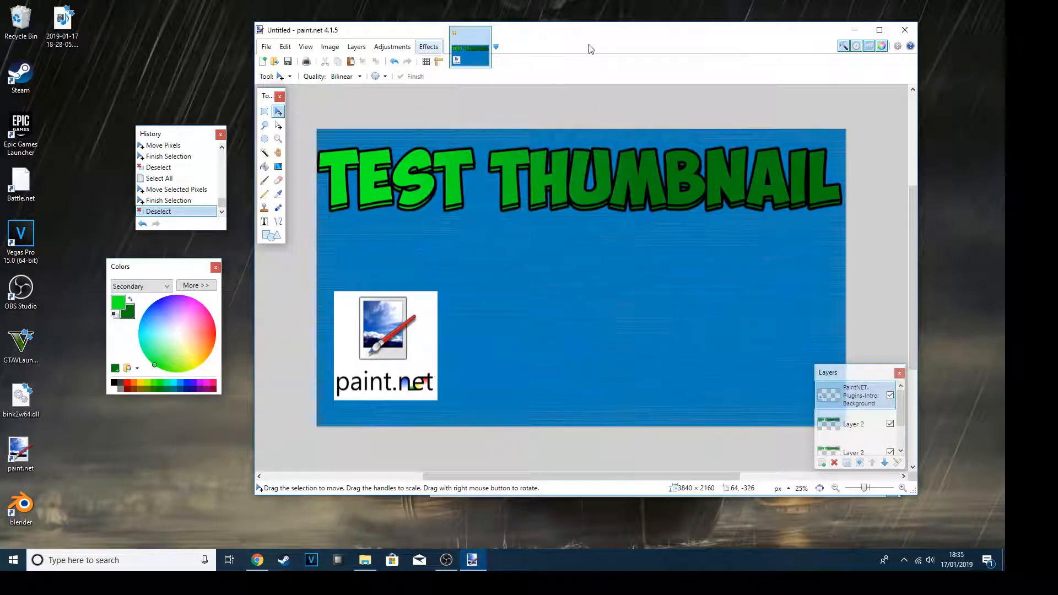
- Select the lettering on the upper Layer 2 with the Magic Wand at 50% tolerance, apply Center Both object alignment, and deselect
scroll(881, 413, down, 2)
scroll(854, 414, up, 2)
click(854, 430)
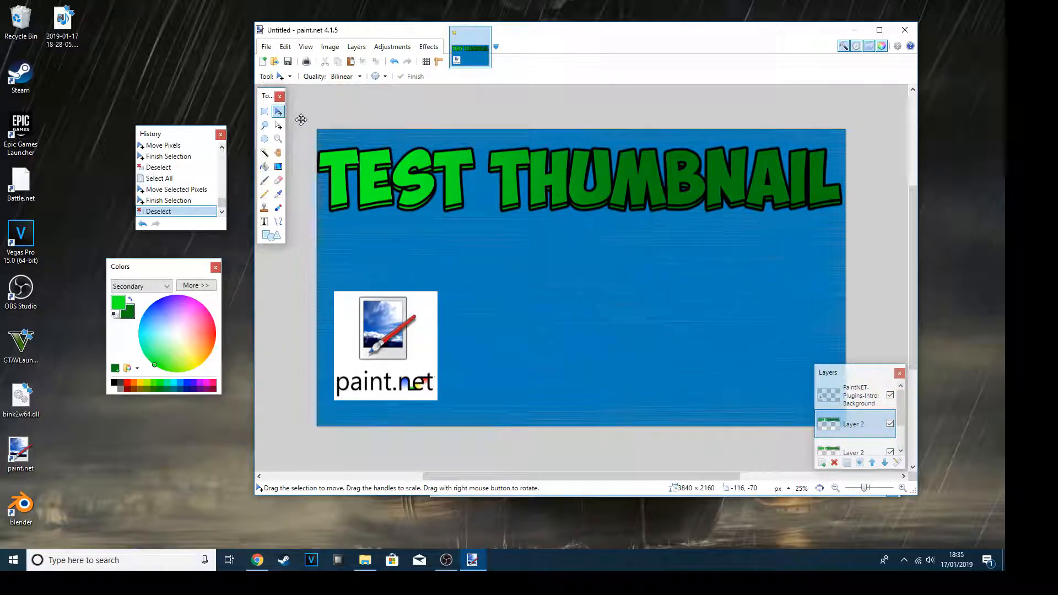
click(264, 152)
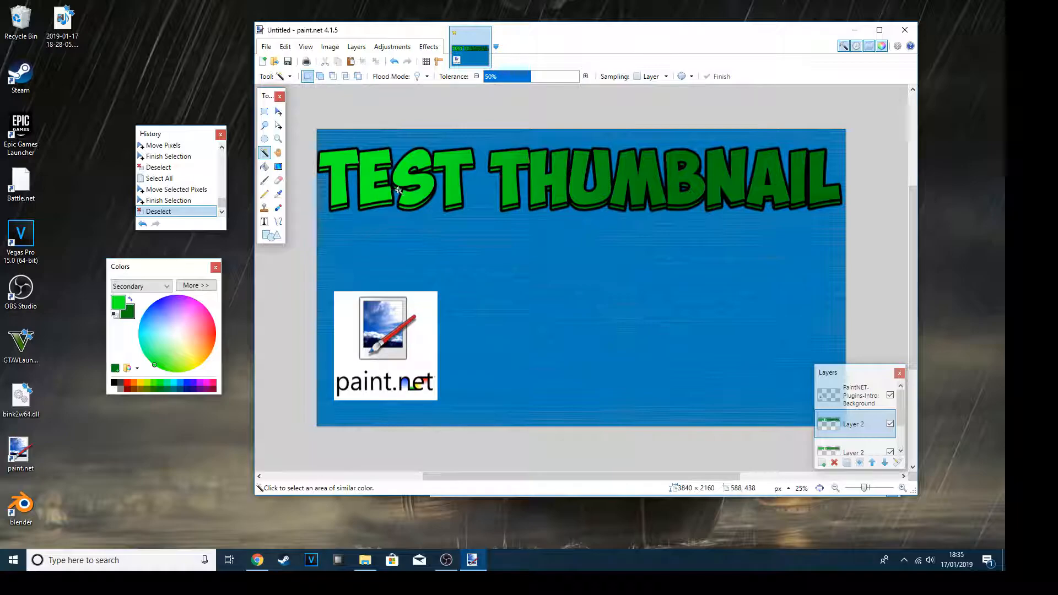
click(413, 163)
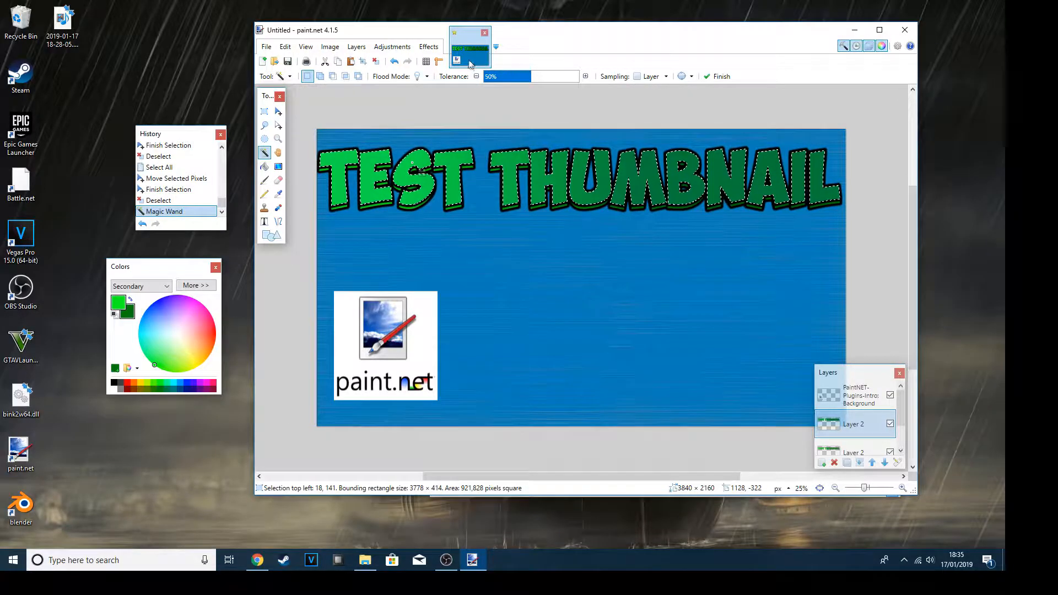
click(435, 47)
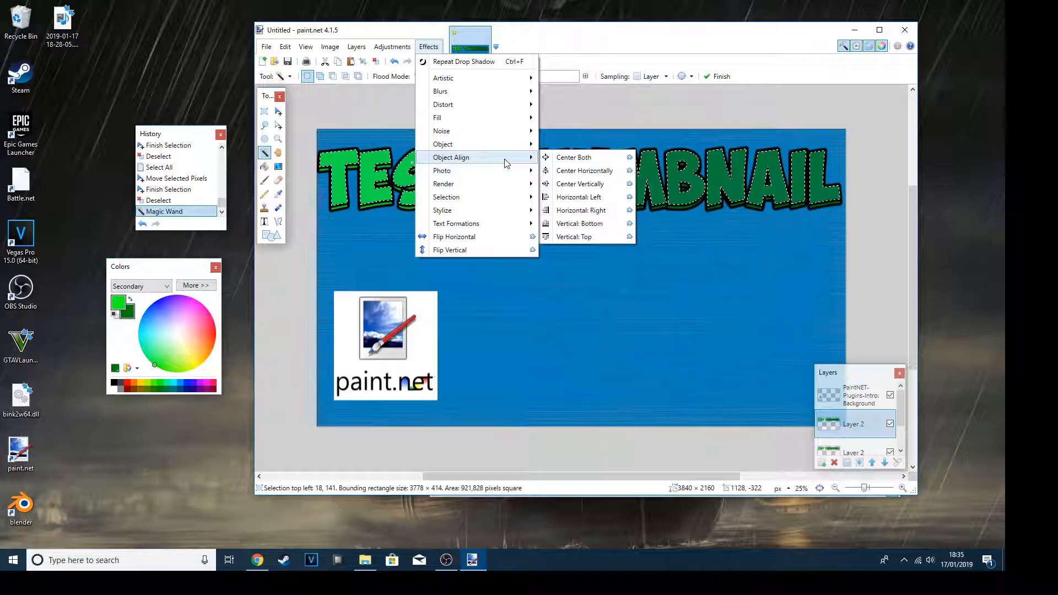
click(571, 158)
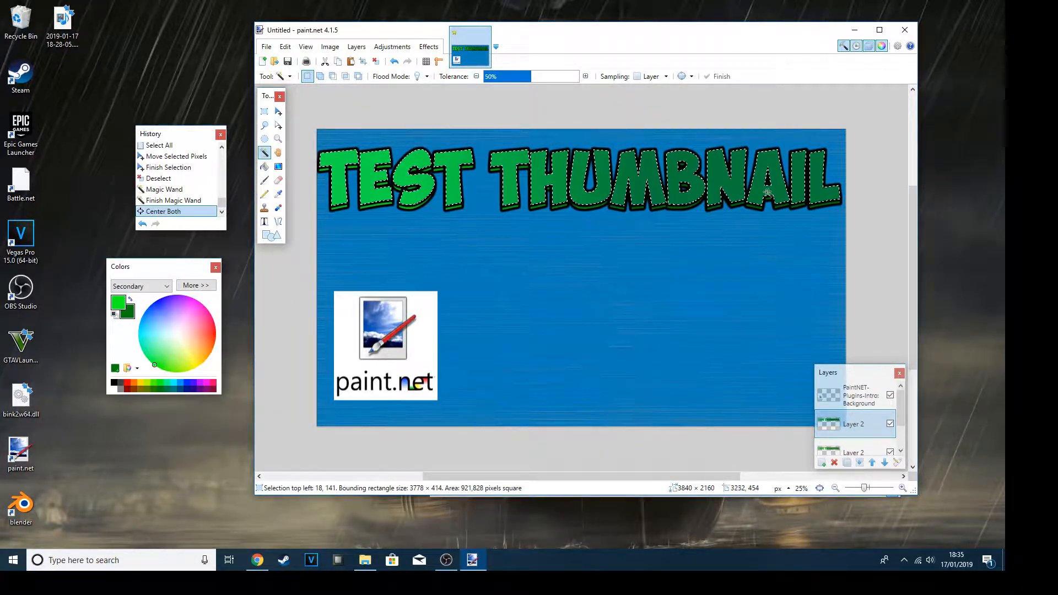
key(ctrl+d)
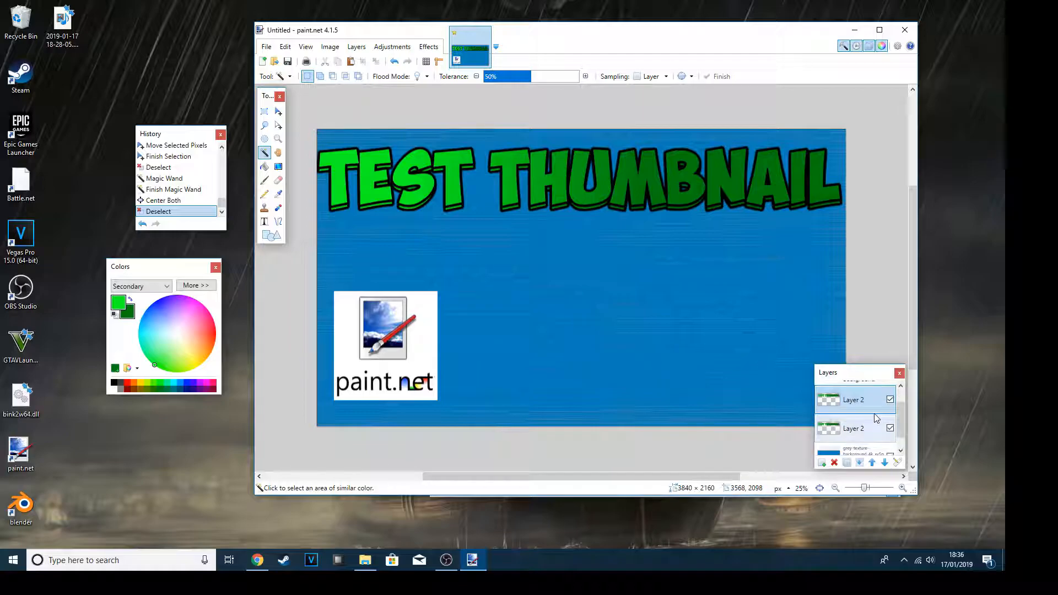
- Add a new empty layer and place it directly above the blue texture background, beneath both text layers
scroll(862, 428, down, 2)
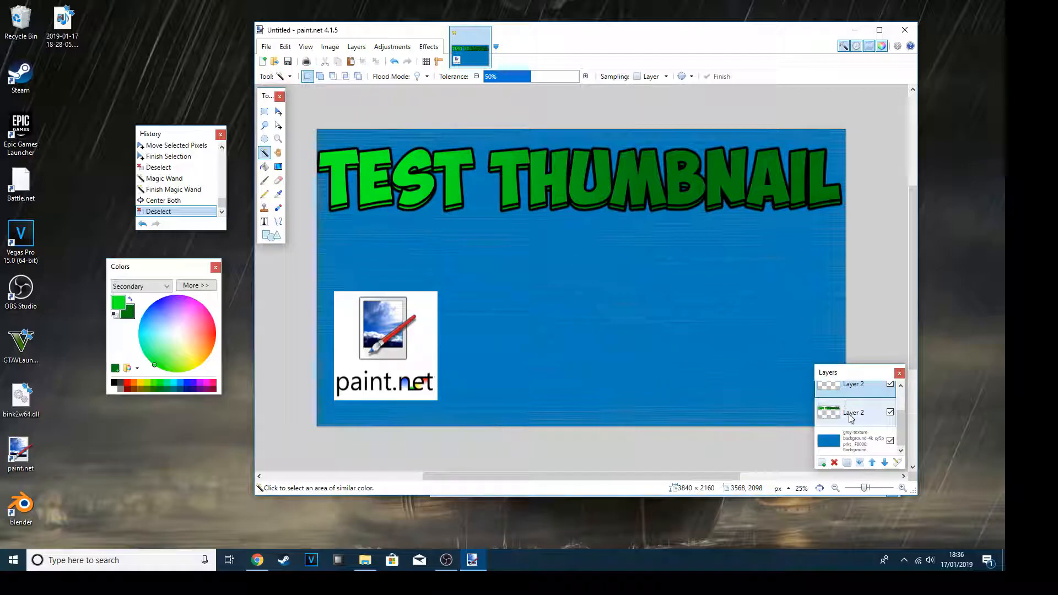
click(823, 465)
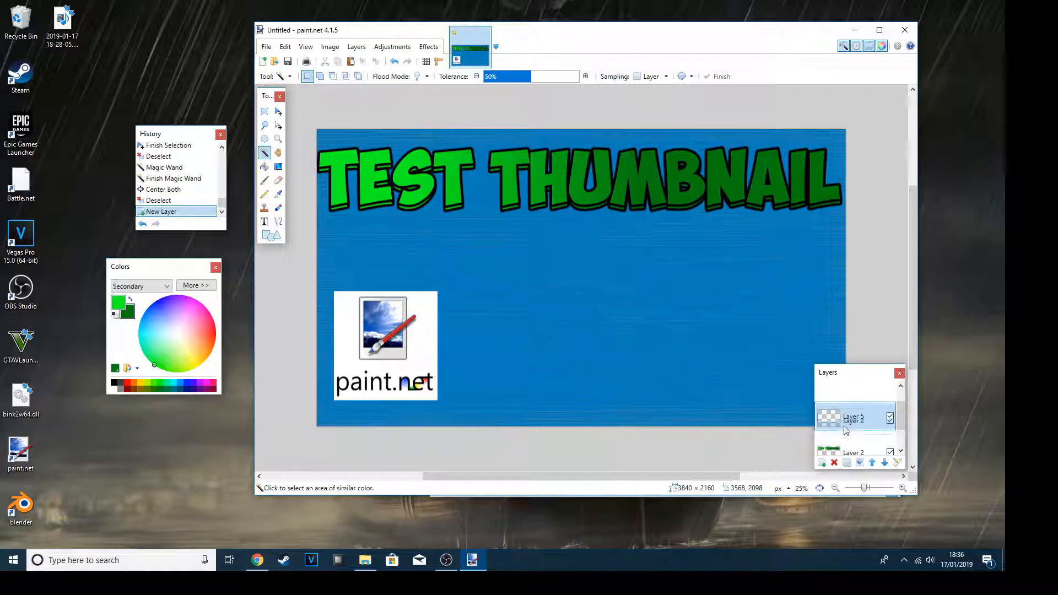
drag(844, 475, 844, 449)
scroll(864, 408, down, 1)
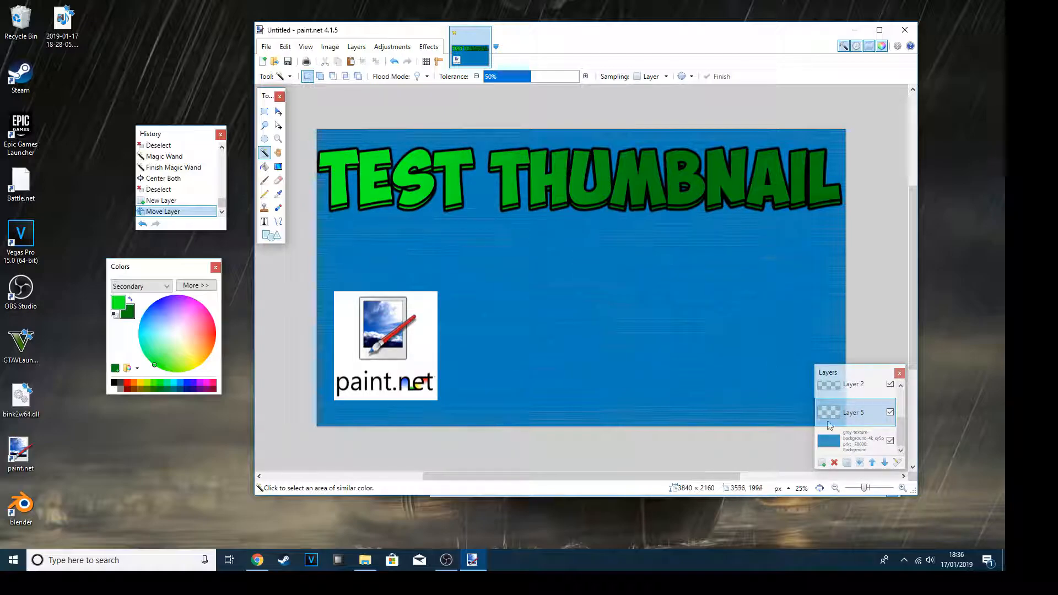
- Shrink the blue texture background to about 3720 × 2056 px and position it to leave a narrow margin around the canvas
click(875, 442)
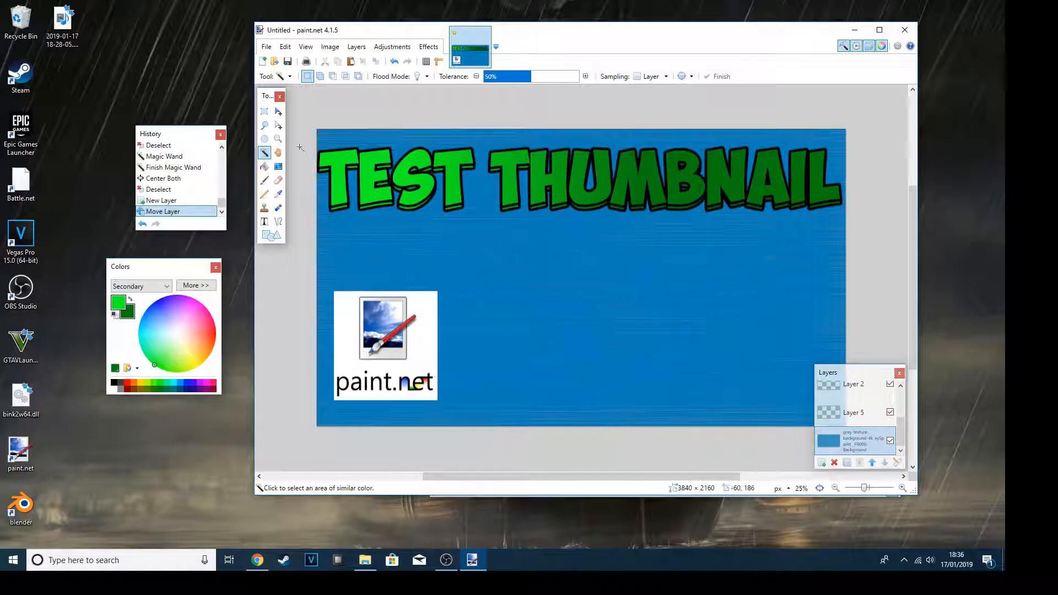
click(278, 111)
click(475, 214)
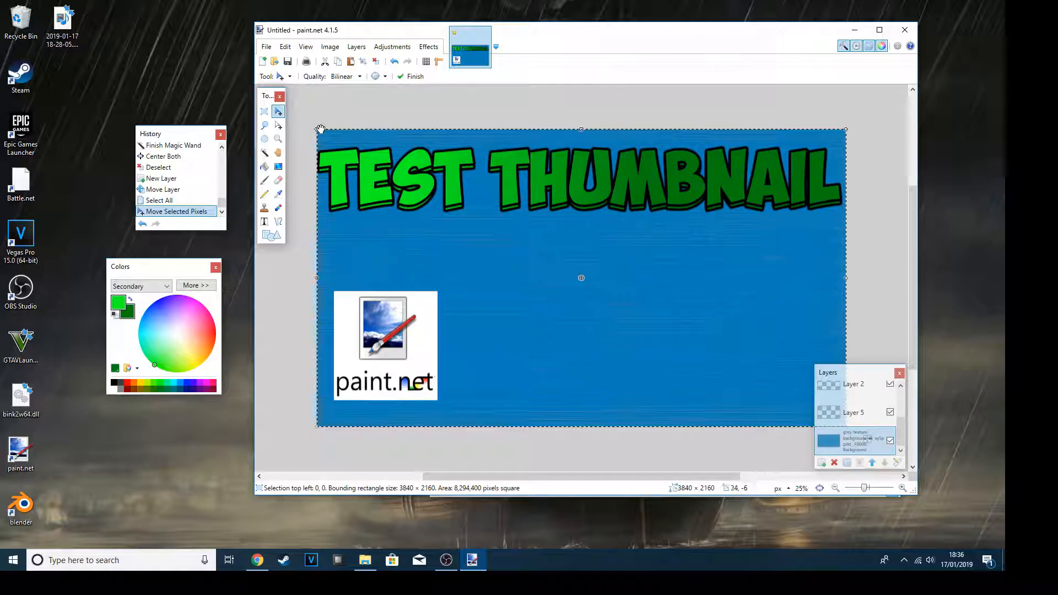
drag(317, 131, 331, 139)
mouse_move(553, 271)
mouse_down()
mouse_move(515, 251)
mouse_move(545, 267)
mouse_up()
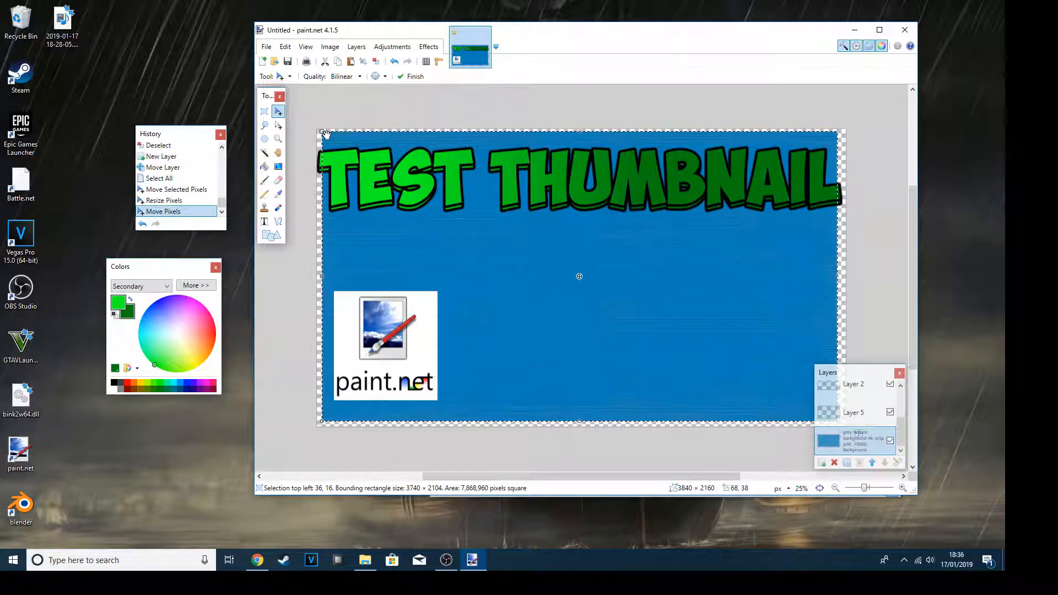
drag(324, 133, 326, 139)
drag(542, 287, 542, 281)
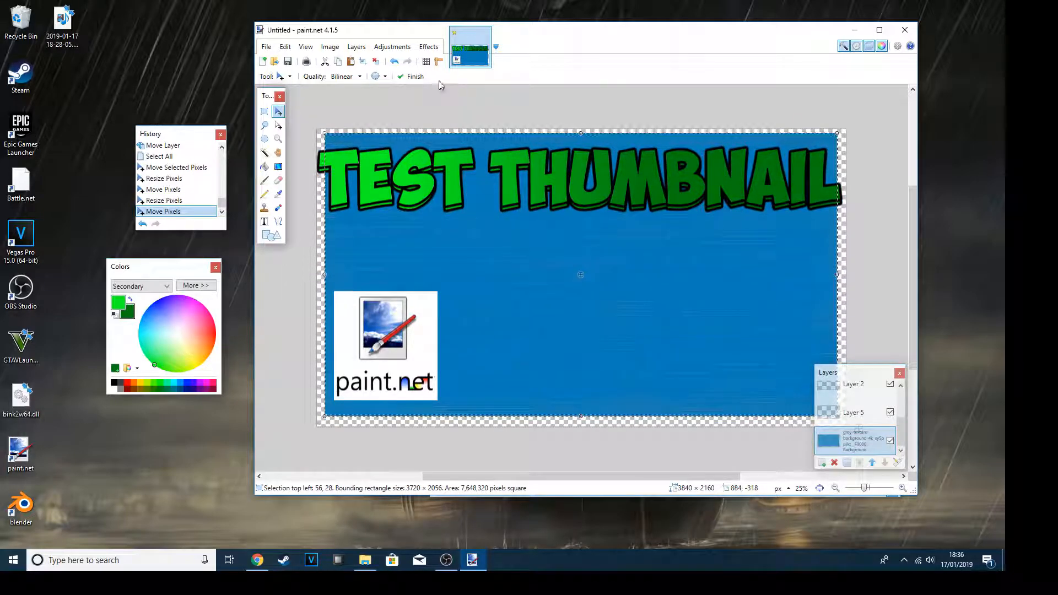
- Apply Center Both object alignment to the blue background, move it down about 24 px to even out the margins, and deselect
click(429, 47)
mouse_move(485, 157)
click(556, 157)
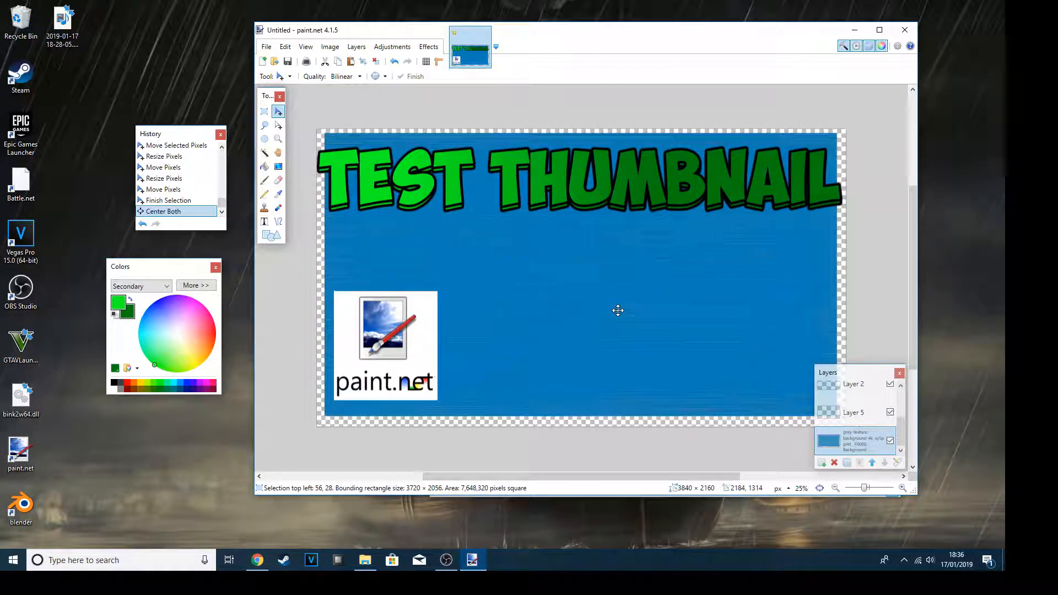
drag(618, 310, 618, 314)
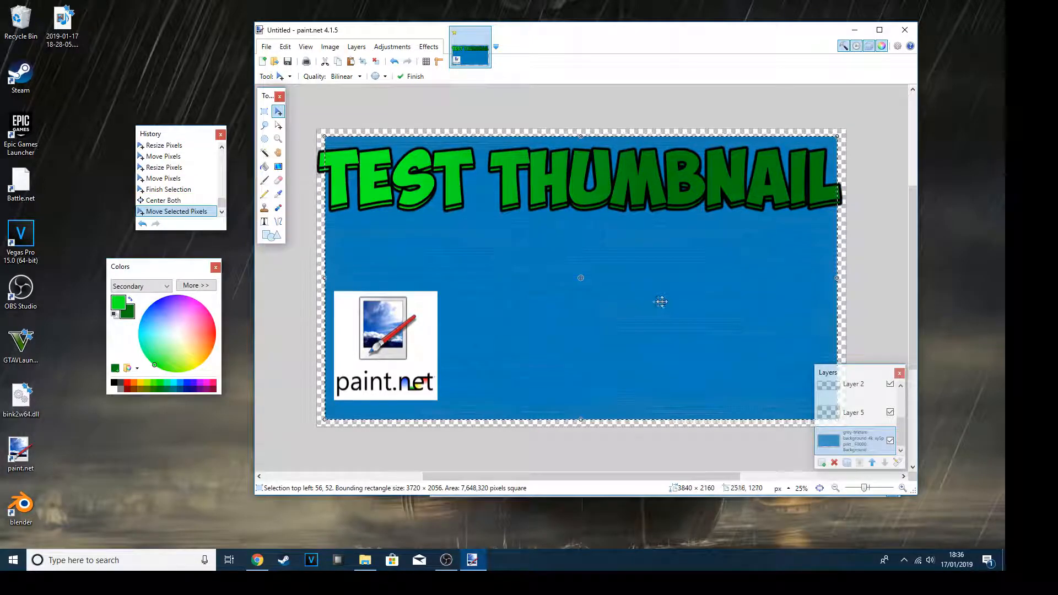
key(ctrl+d)
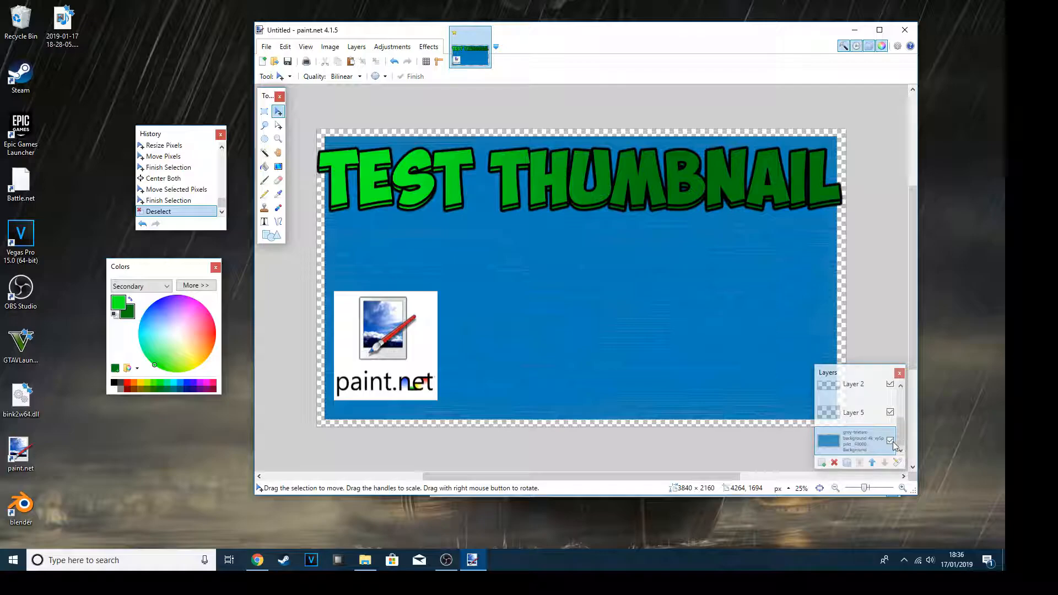
- Fill the empty Layer 5 with solid golden yellow and place it beneath the blue background layer as a border
click(857, 419)
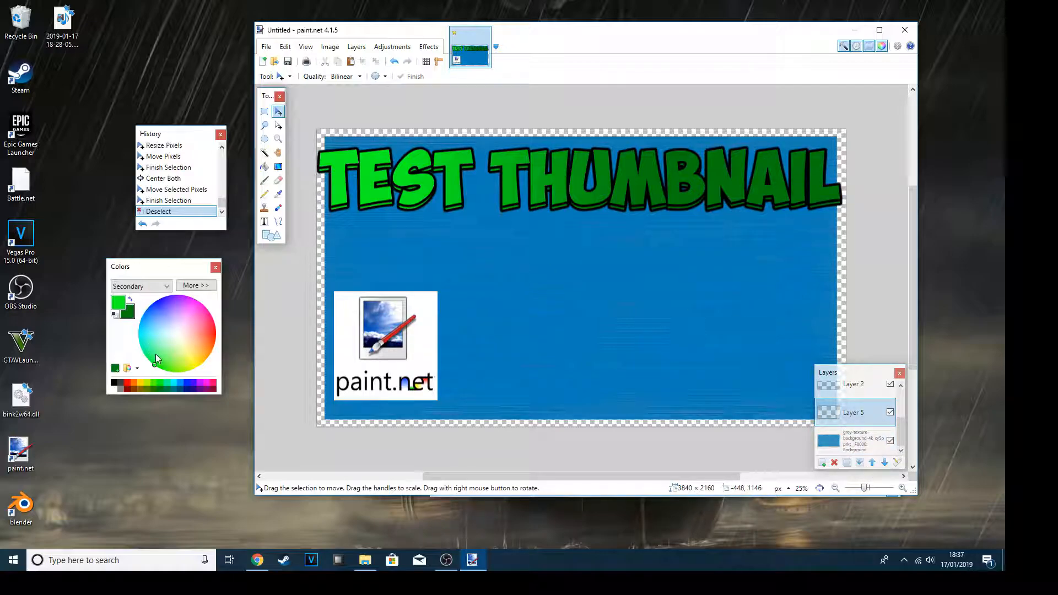
click(141, 285)
click(133, 295)
click(202, 360)
drag(242, 393, 228, 405)
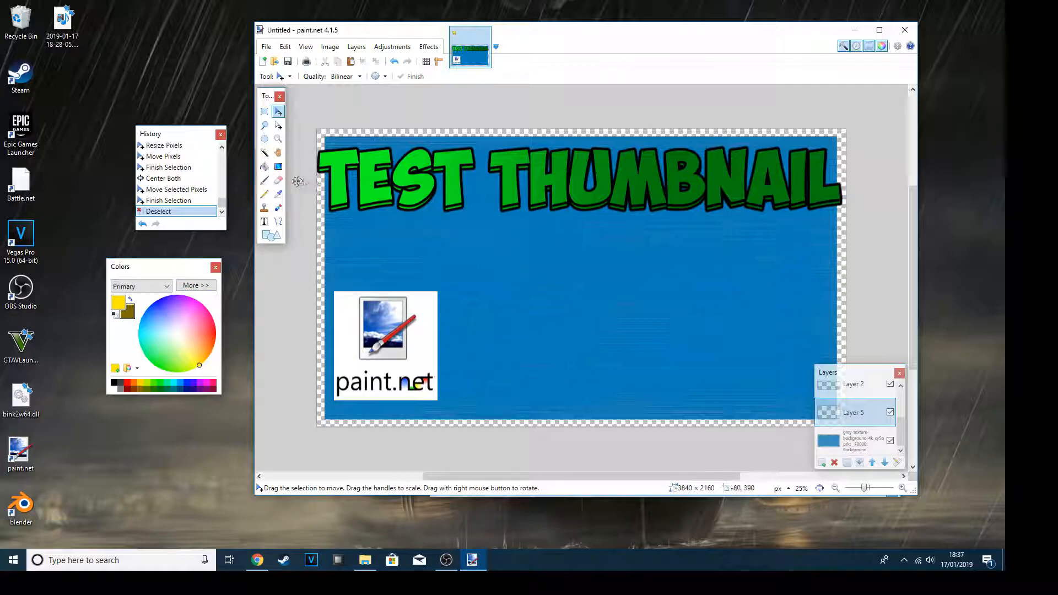
click(264, 167)
click(318, 190)
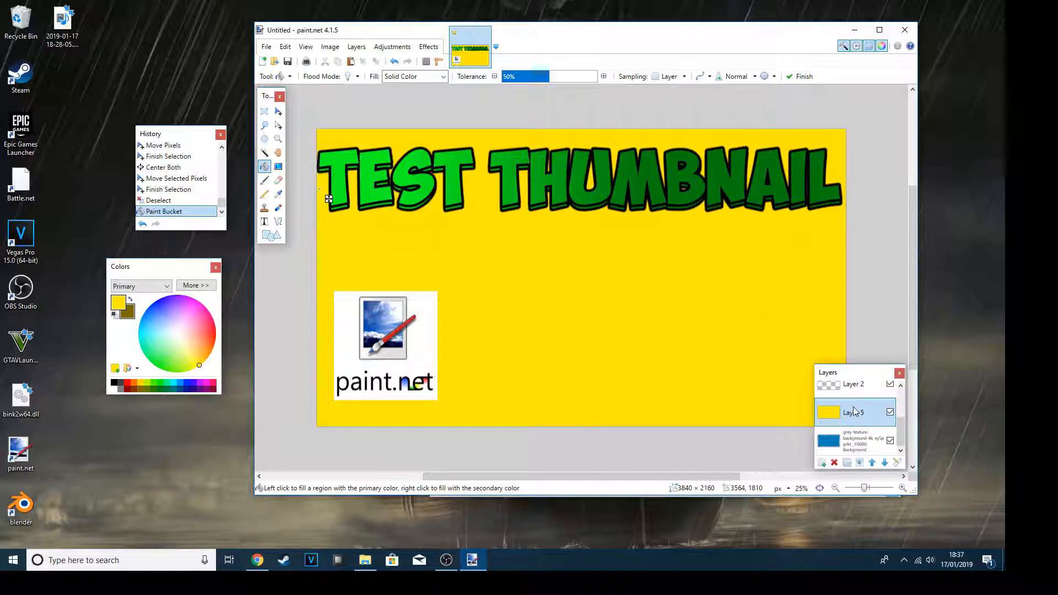
drag(867, 418, 868, 449)
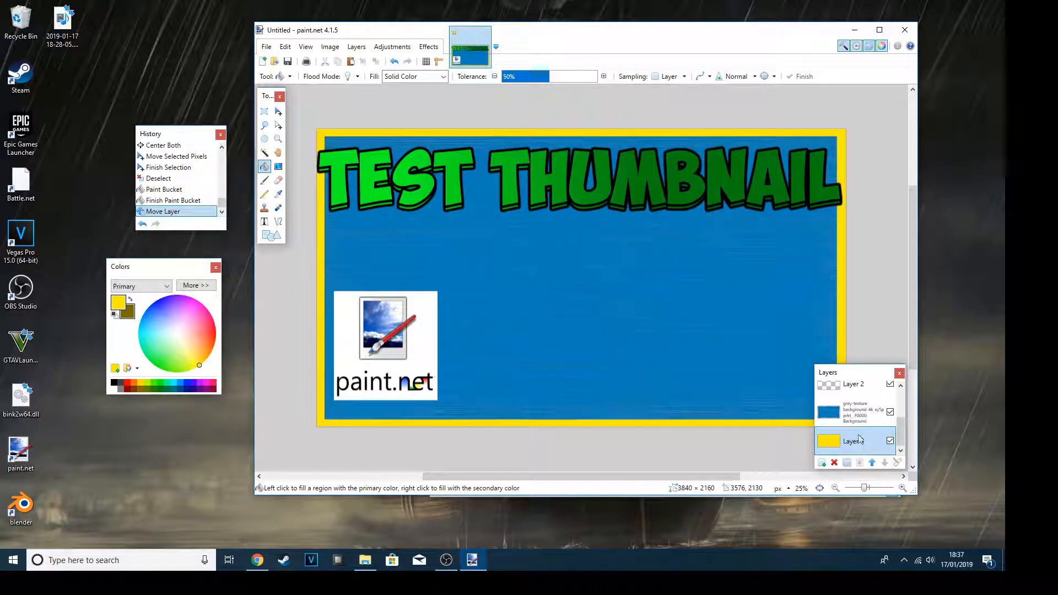